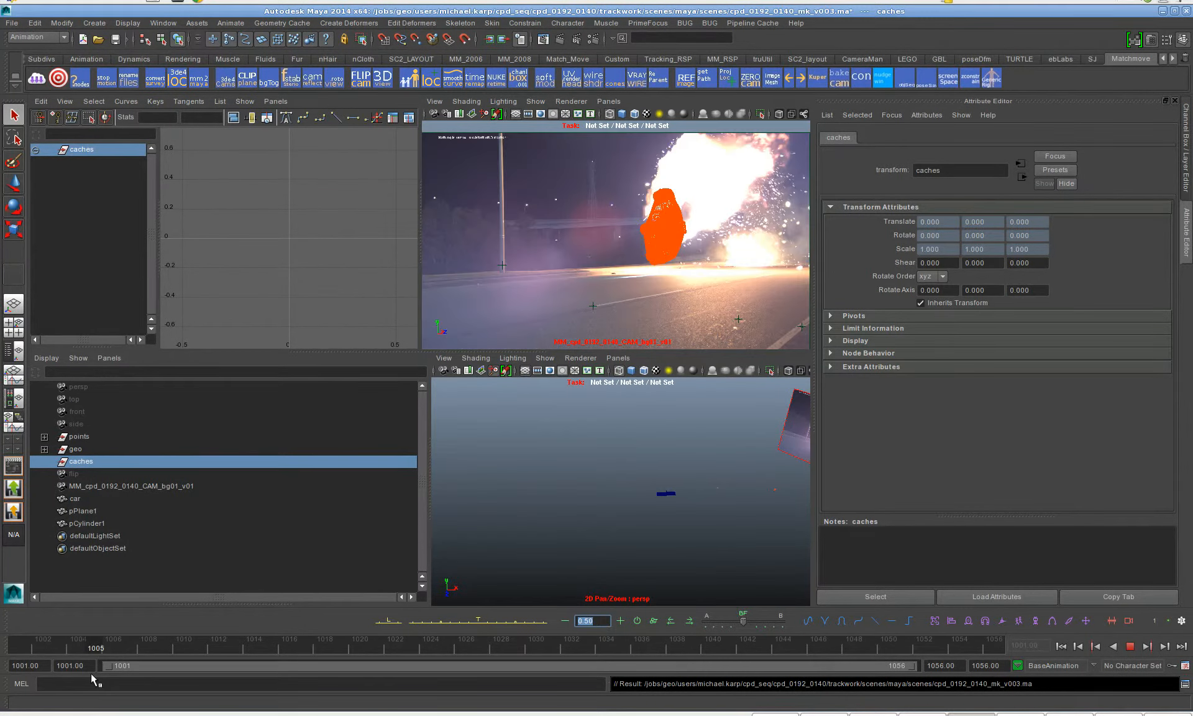
# - Look through the flip camera in place of the Graph Editor and play back the shot
pyautogui.click(75, 475)
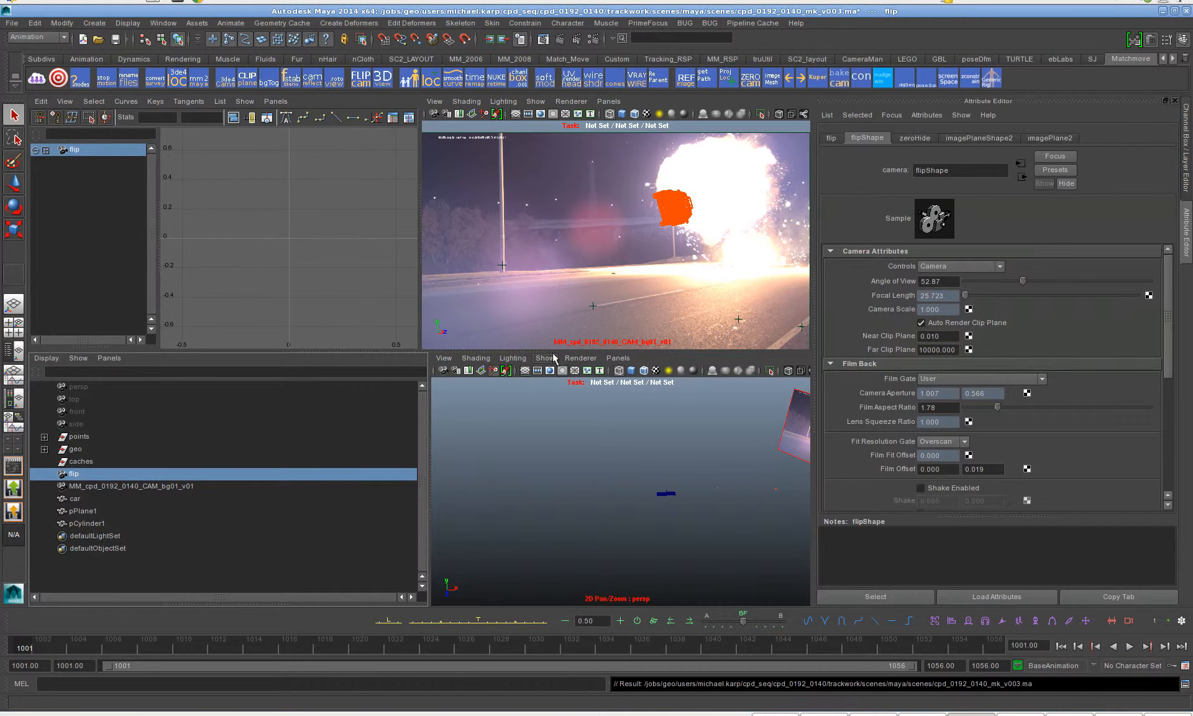
pyautogui.click(268, 102)
pyautogui.moveTo(298, 114)
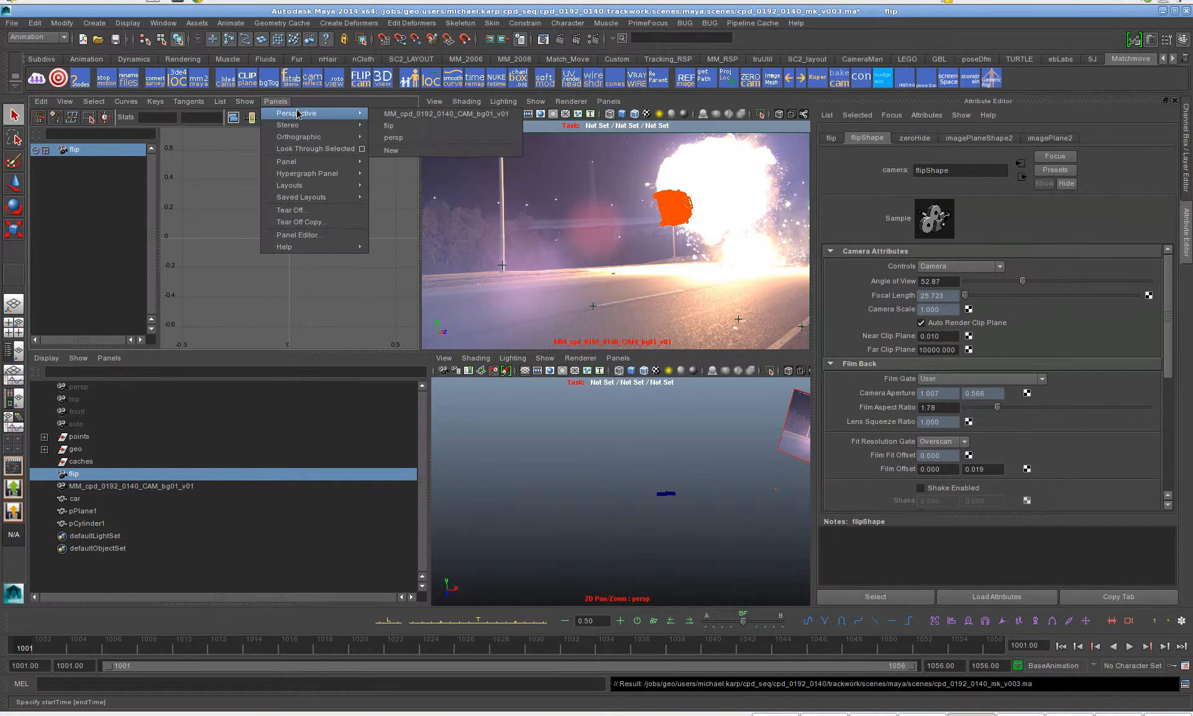
pyautogui.click(422, 127)
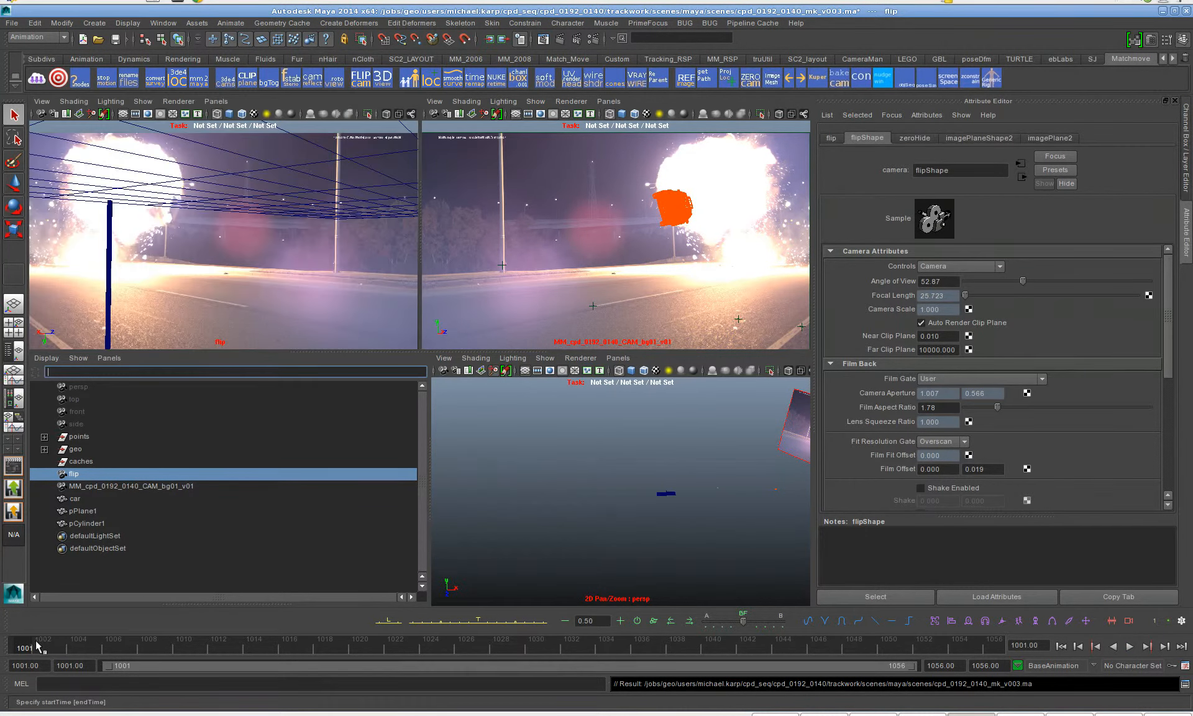
pyautogui.hotkey('alt', 'v')
pyautogui.press('Escape')
# - Restore the Graph Editor in the view that shows the flip camera
pyautogui.click(216, 101)
pyautogui.moveTo(265, 118)
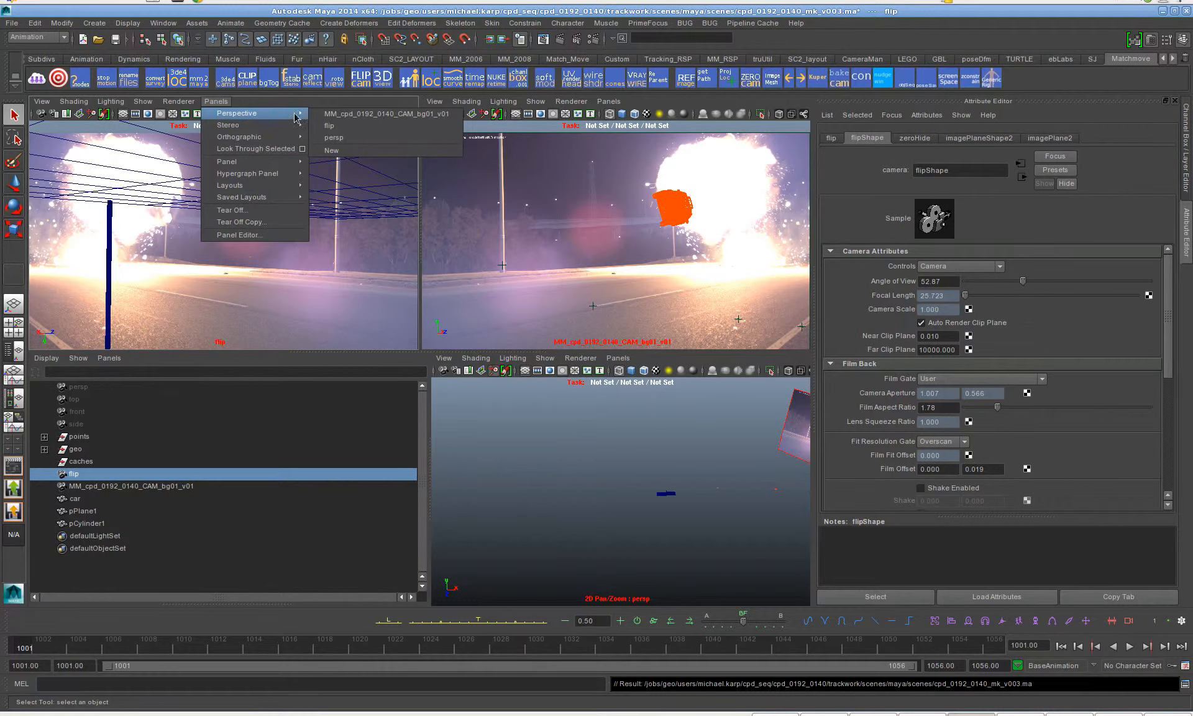
pyautogui.moveTo(258, 162)
pyautogui.click(360, 173)
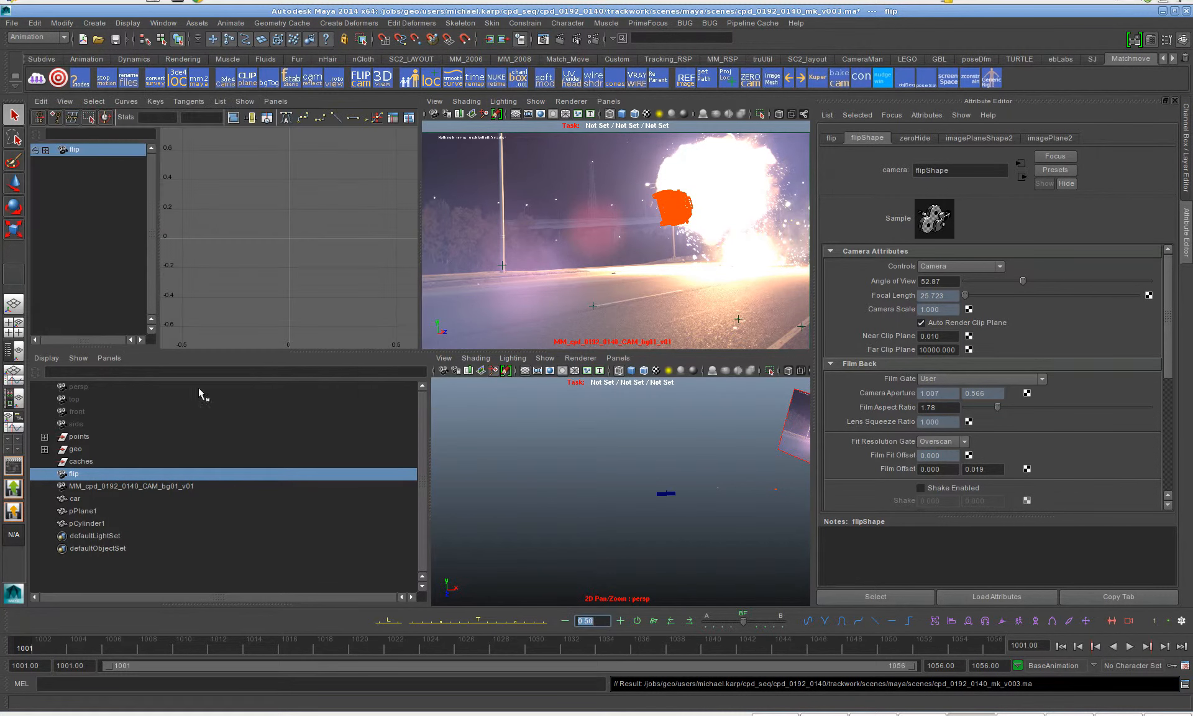
# - Group the MM_cpd_0192_0140_CAM_bg01_v01 camera, car, pPlane1 and pCylinder1 together
pyautogui.click(115, 486)
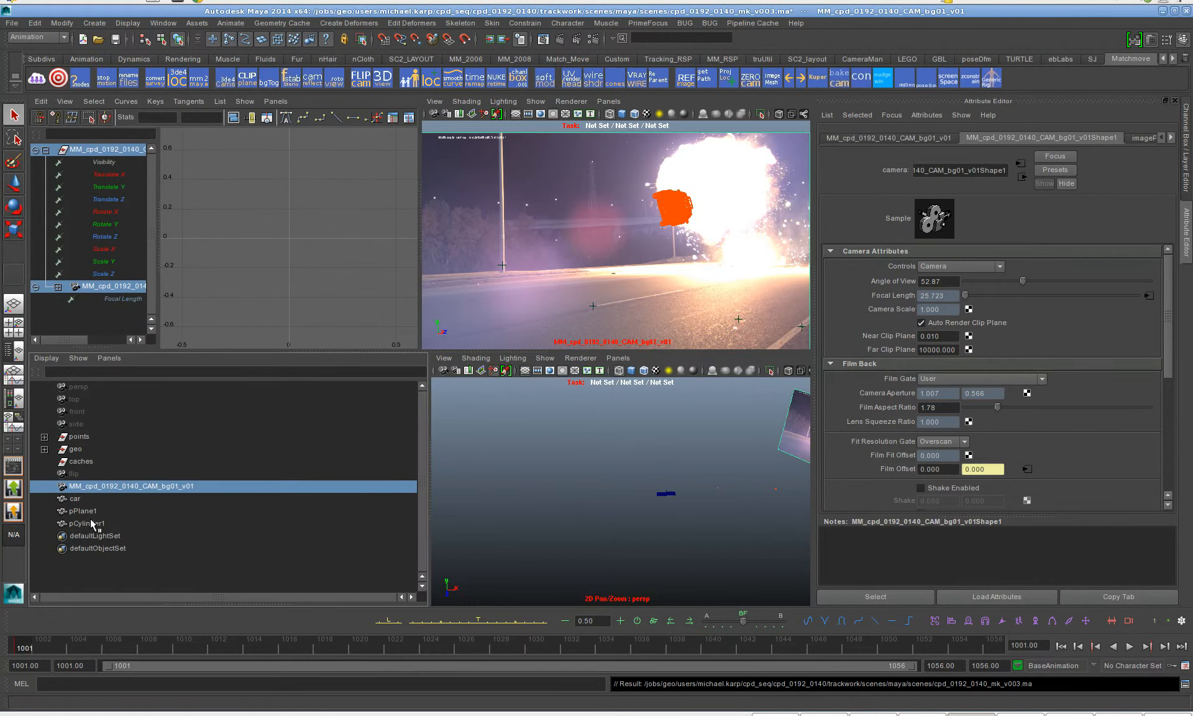
pyautogui.keyDown('shift'); pyautogui.click(92, 524); pyautogui.keyUp('shift')
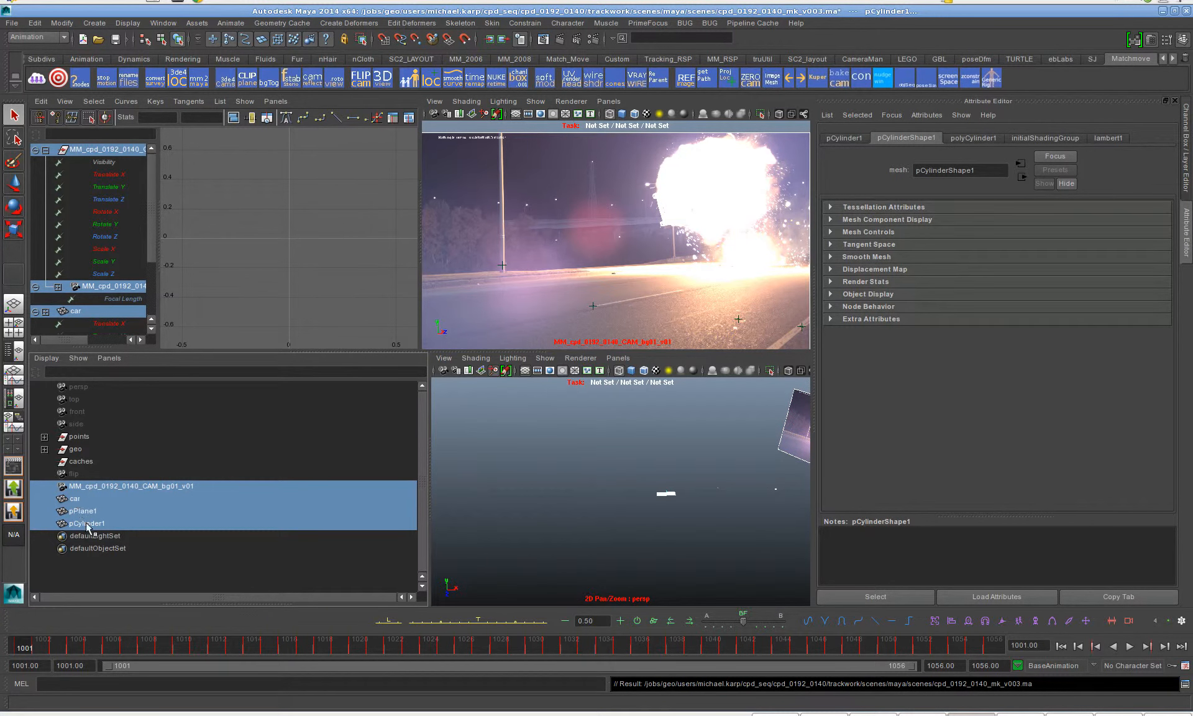
pyautogui.hotkey('alt', 'v')
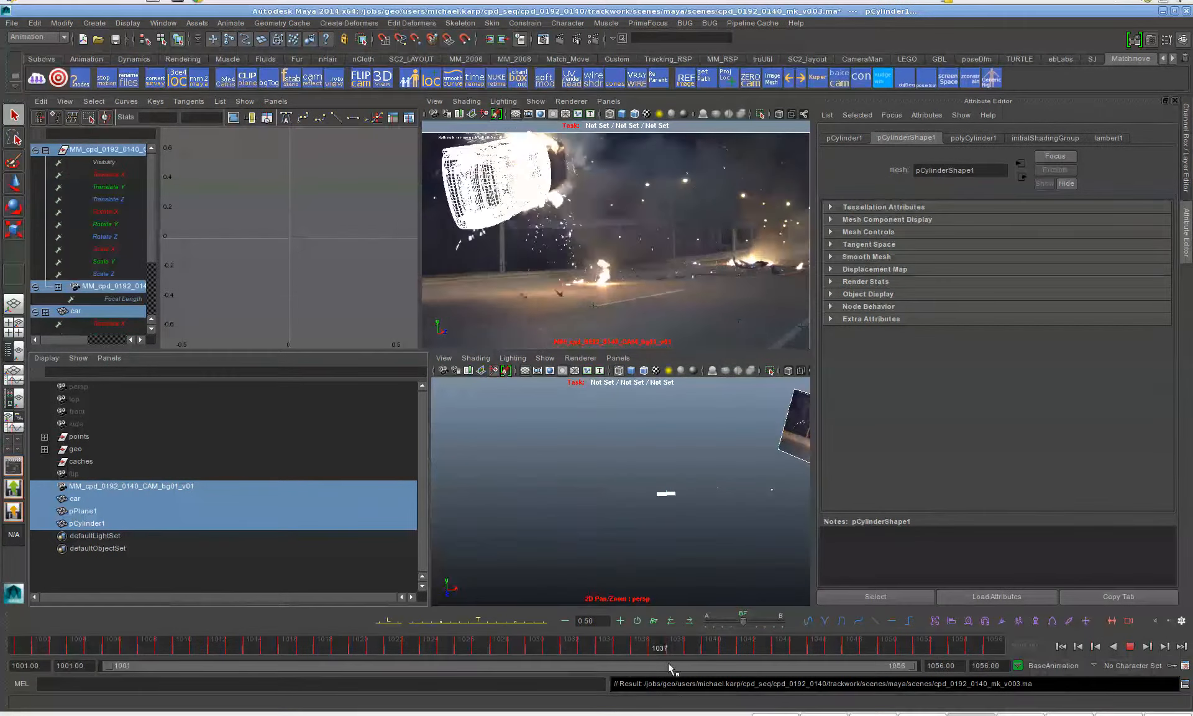
pyautogui.hotkey('alt', 'v')
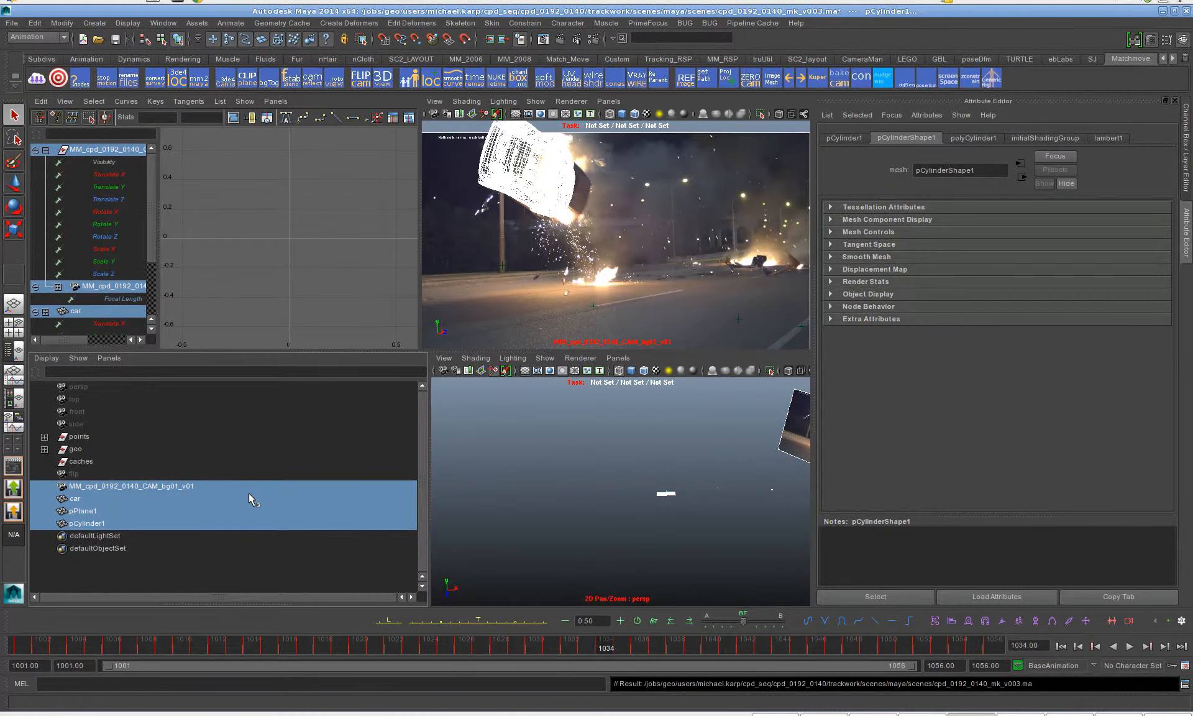
pyautogui.hotkey('ctrl', 'g')
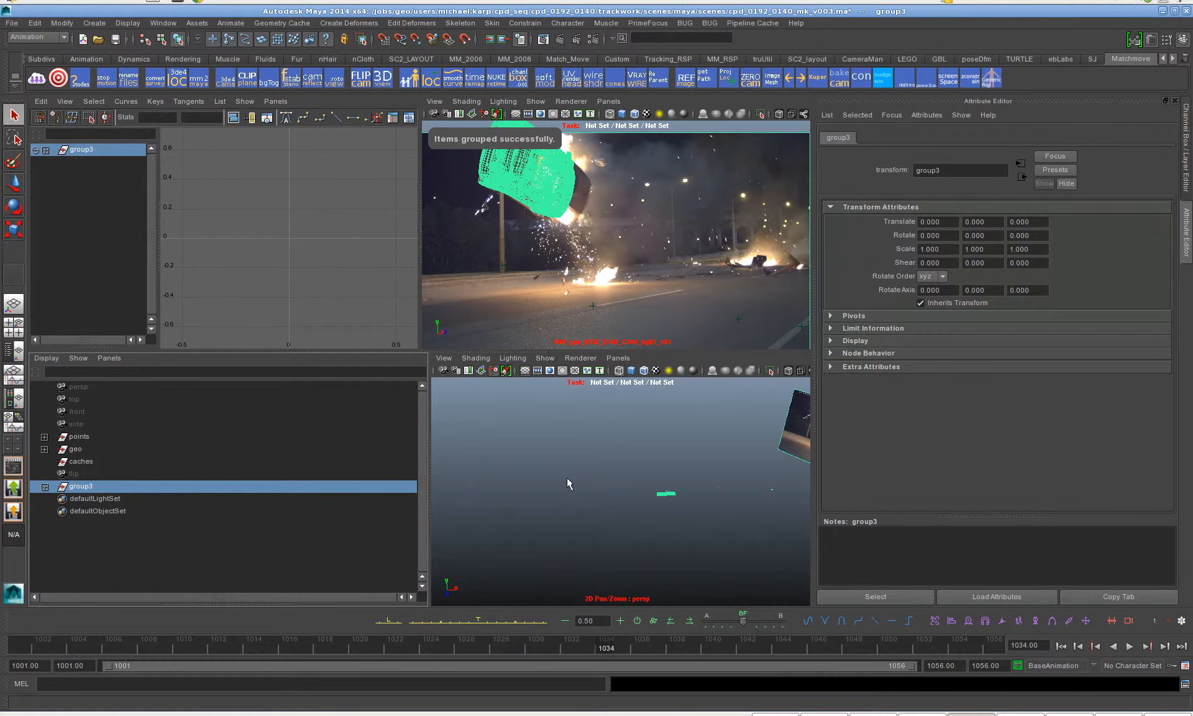
# - Rename the new group as mirrorGroup
pyautogui.press('w')
pyautogui.keyDown('alt'); pyautogui.moveTo(698, 520); pyautogui.dragTo(745, 534, button='right'); pyautogui.keyUp('alt')
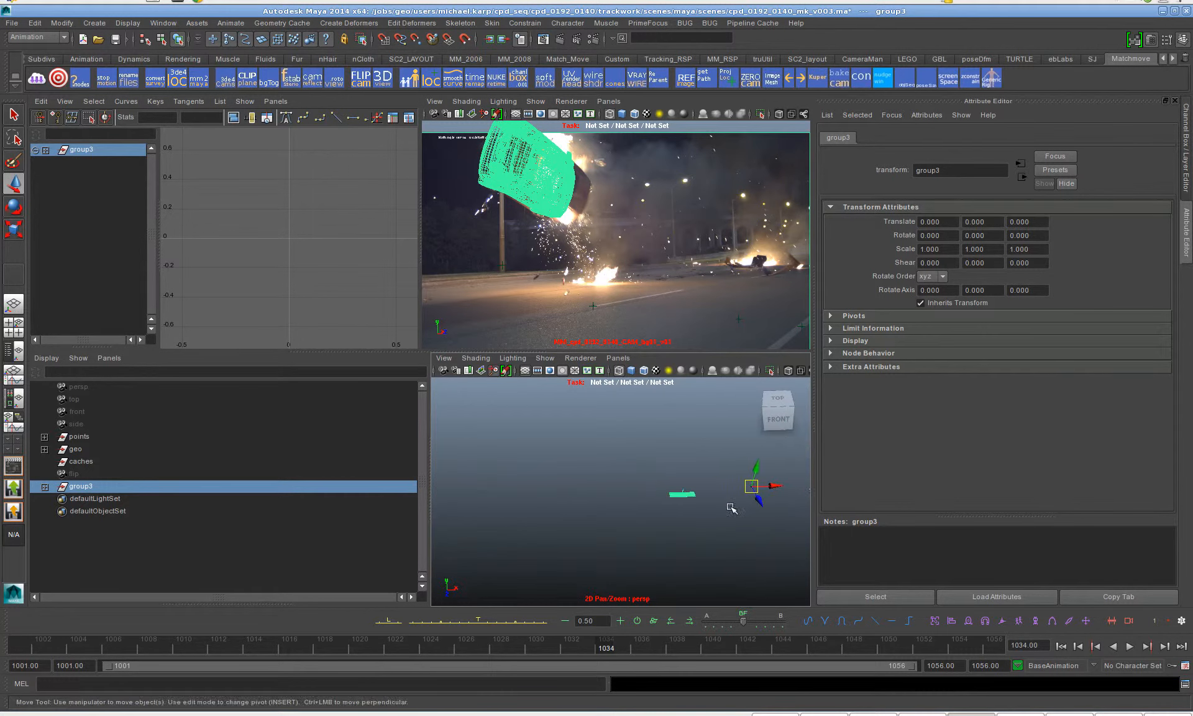
pyautogui.keyDown('alt'); pyautogui.moveTo(732, 505); pyautogui.dragTo(567, 528, button='middle'); pyautogui.keyUp('alt')
pyautogui.keyDown('alt'); pyautogui.moveTo(626, 518); pyautogui.dragTo(667, 515, button='right'); pyautogui.keyUp('alt')
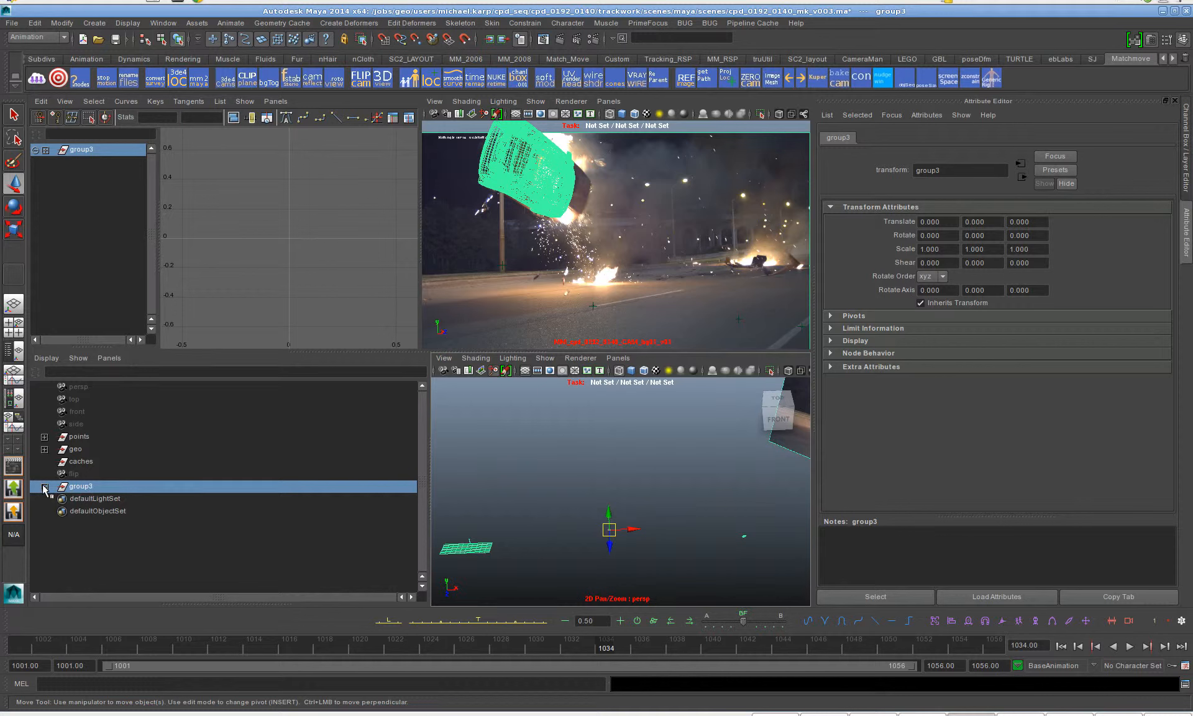
pyautogui.doubleClick(83, 486)
pyautogui.write('mirrorGroup')
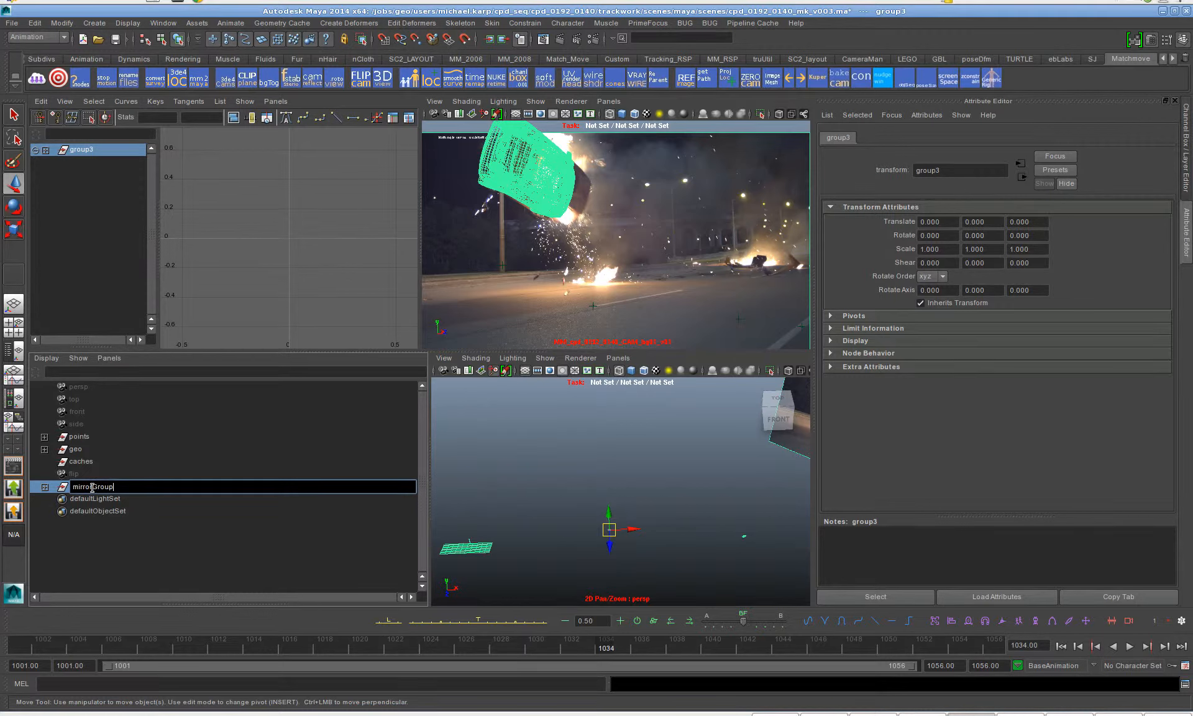
pyautogui.press('Return')
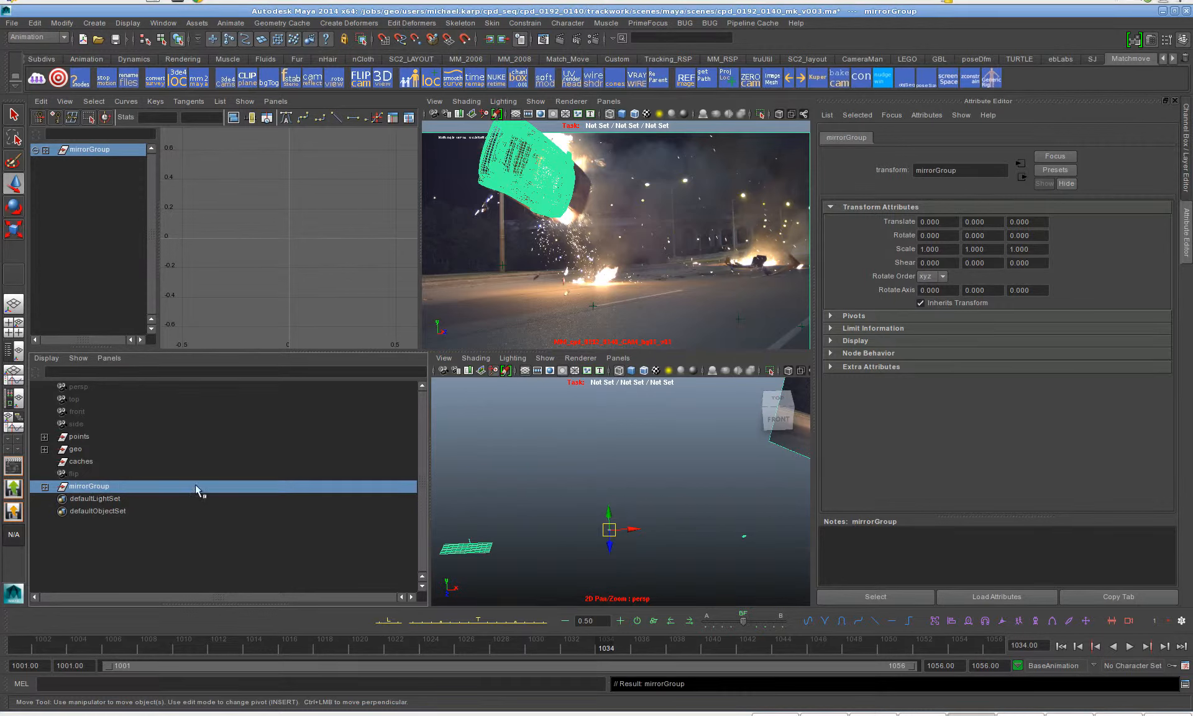
# - Mirror mirrorGroup across the X axis by setting its Scale X to -1
pyautogui.click(1183, 155)
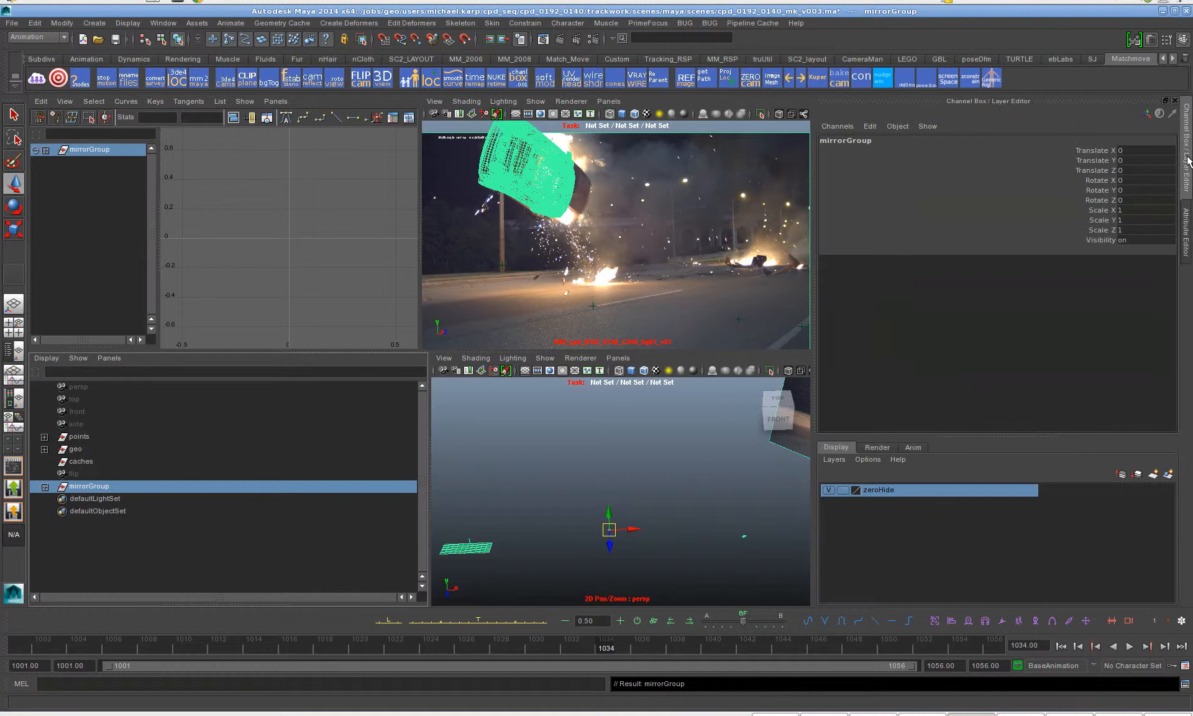
pyautogui.doubleClick(1133, 210)
pyautogui.write('-1')
pyautogui.press('Return')
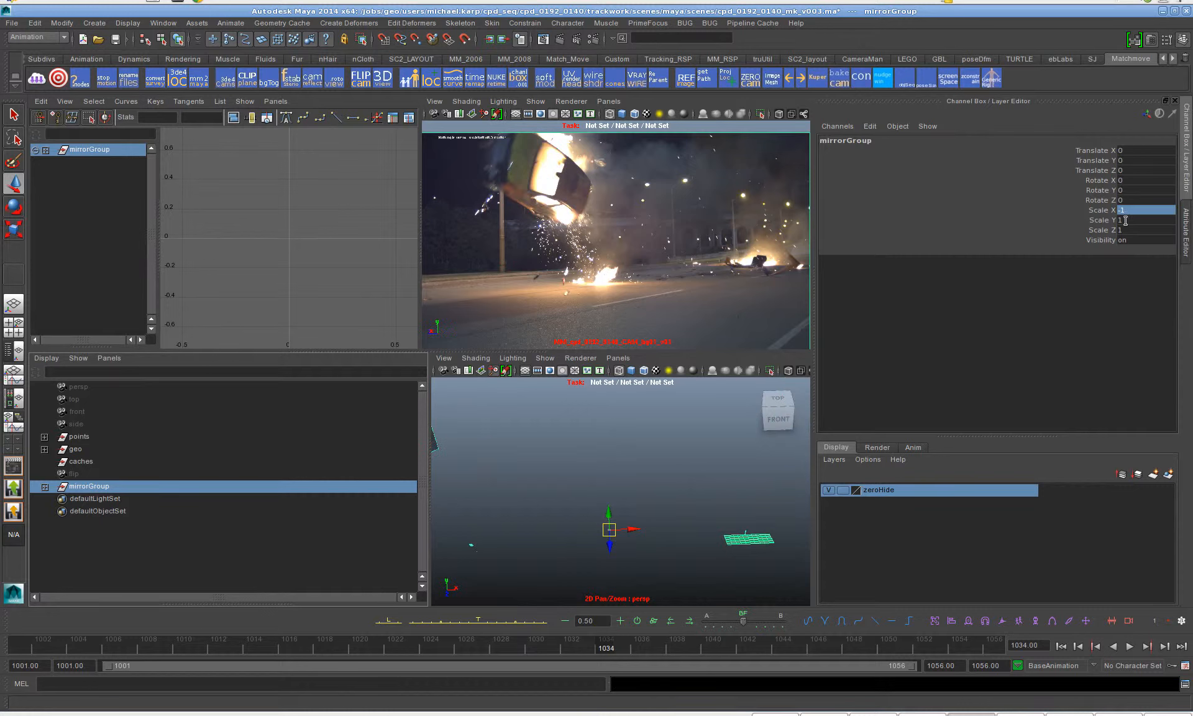
# - Expand mirrorGroup in the Outliner and play back the shot to check the mirrored camera
pyautogui.moveTo(602, 648); pyautogui.dragTo(25, 649)
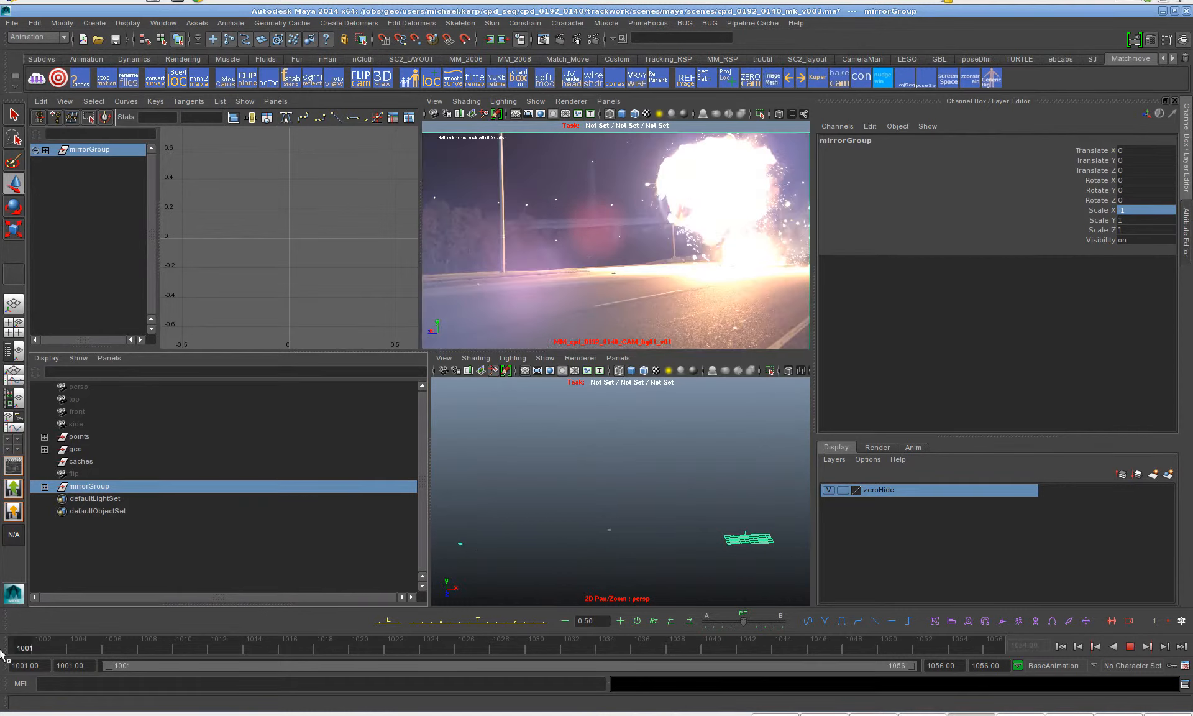
pyautogui.keyDown('alt'); pyautogui.moveTo(587, 547); pyautogui.dragTo(543, 434, button='right'); pyautogui.keyUp('alt')
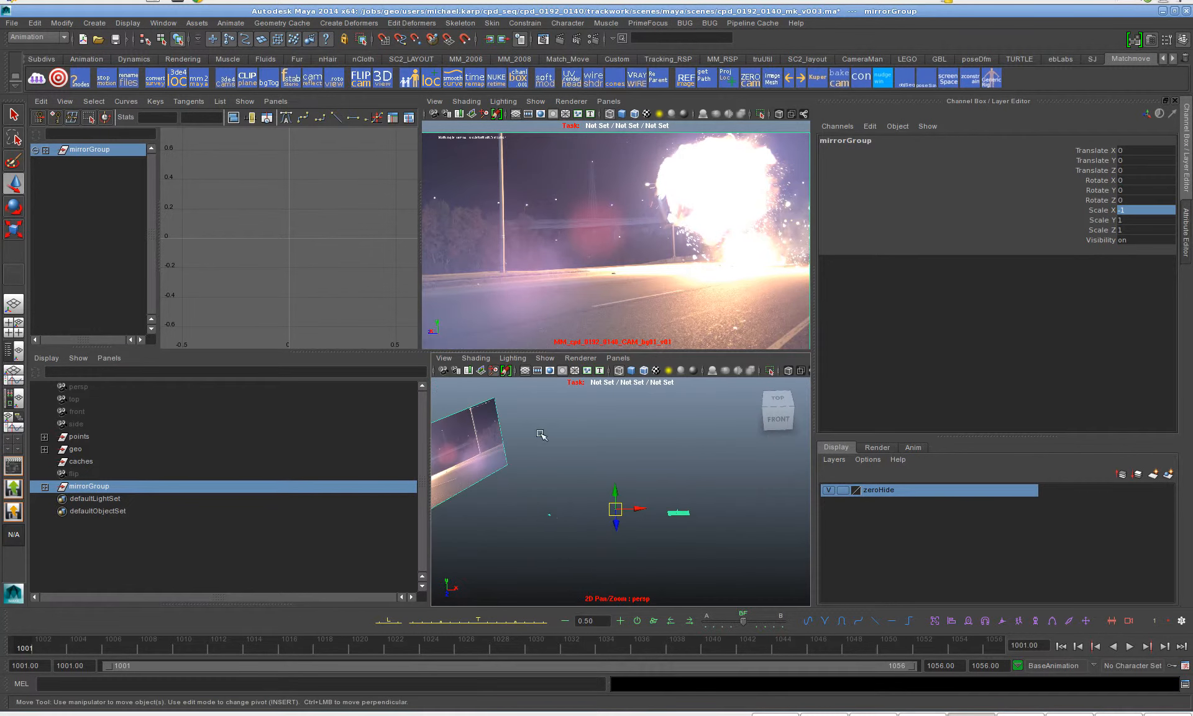
pyautogui.click(44, 486)
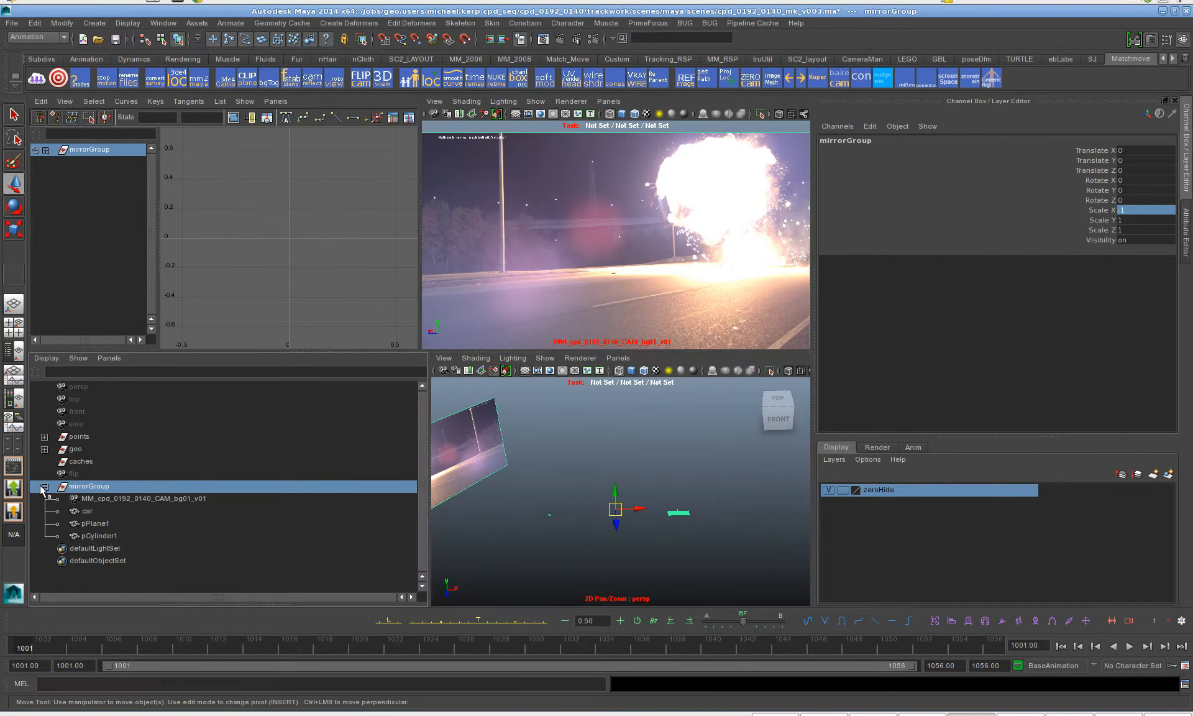
pyautogui.hotkey('alt', 'v')
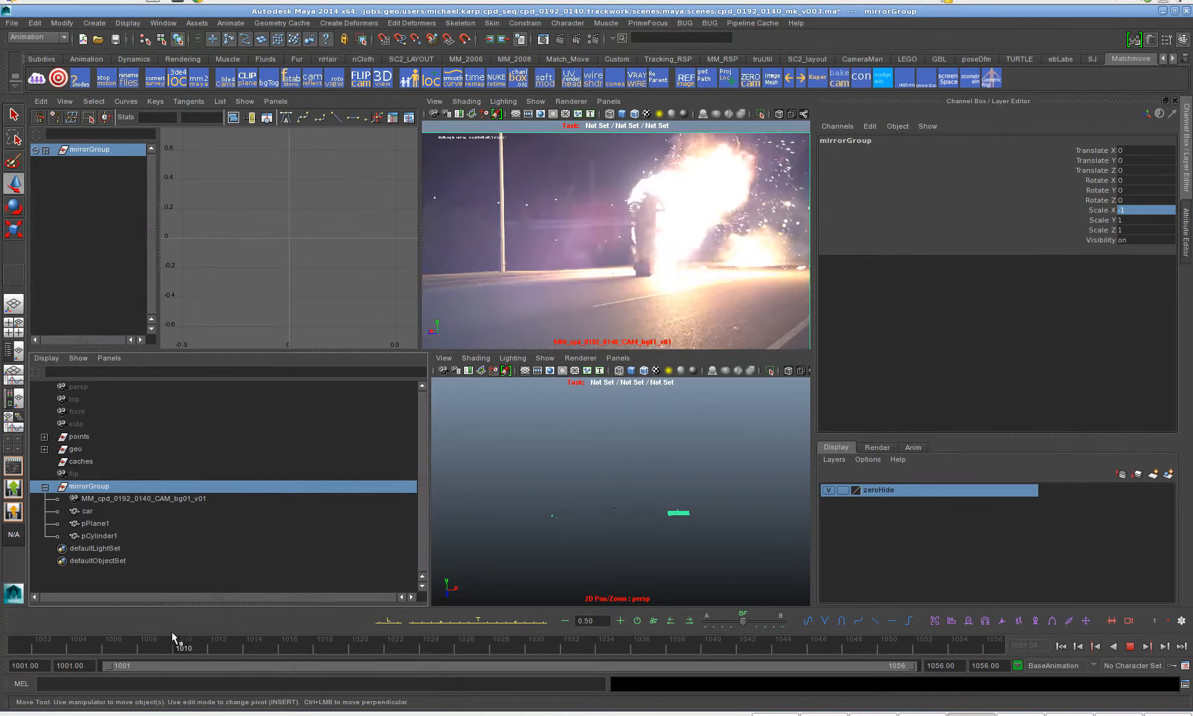
pyautogui.moveTo(960, 612); pyautogui.dragTo(244, 618)
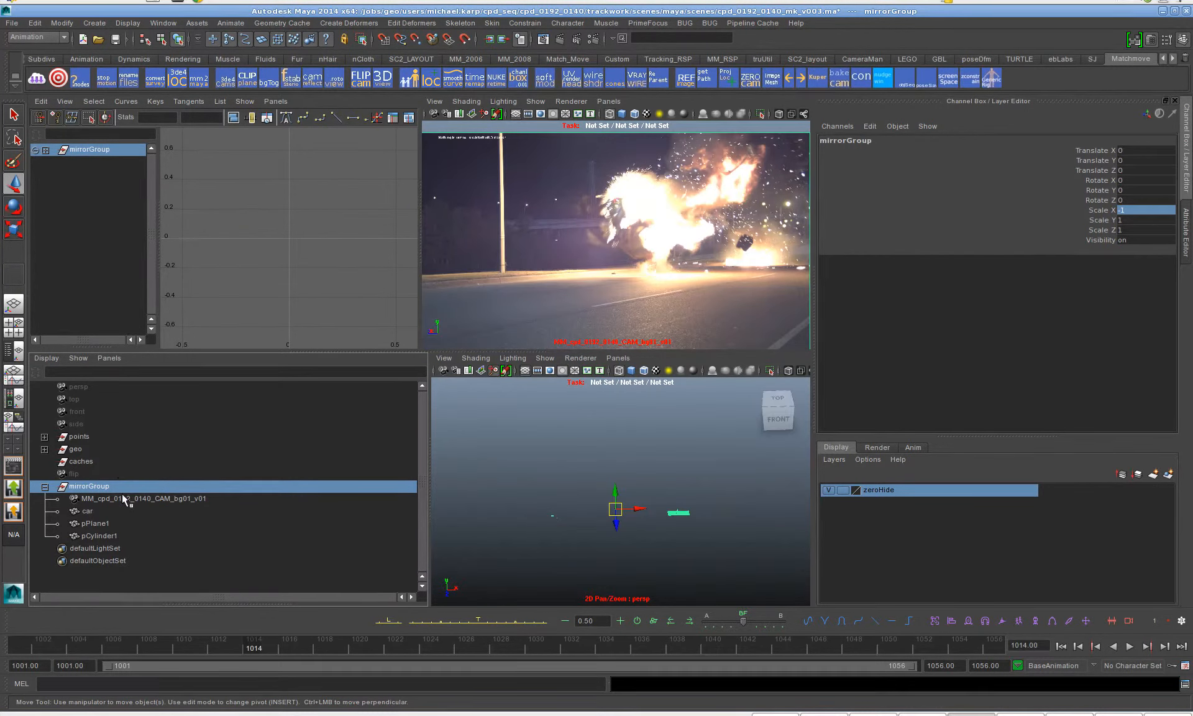
# - Duplicate the MM_cpd_0192_0140_CAM_bg01_v01 camera and move the copy out of mirrorGroup to the scene's top level
pyautogui.click(122, 498)
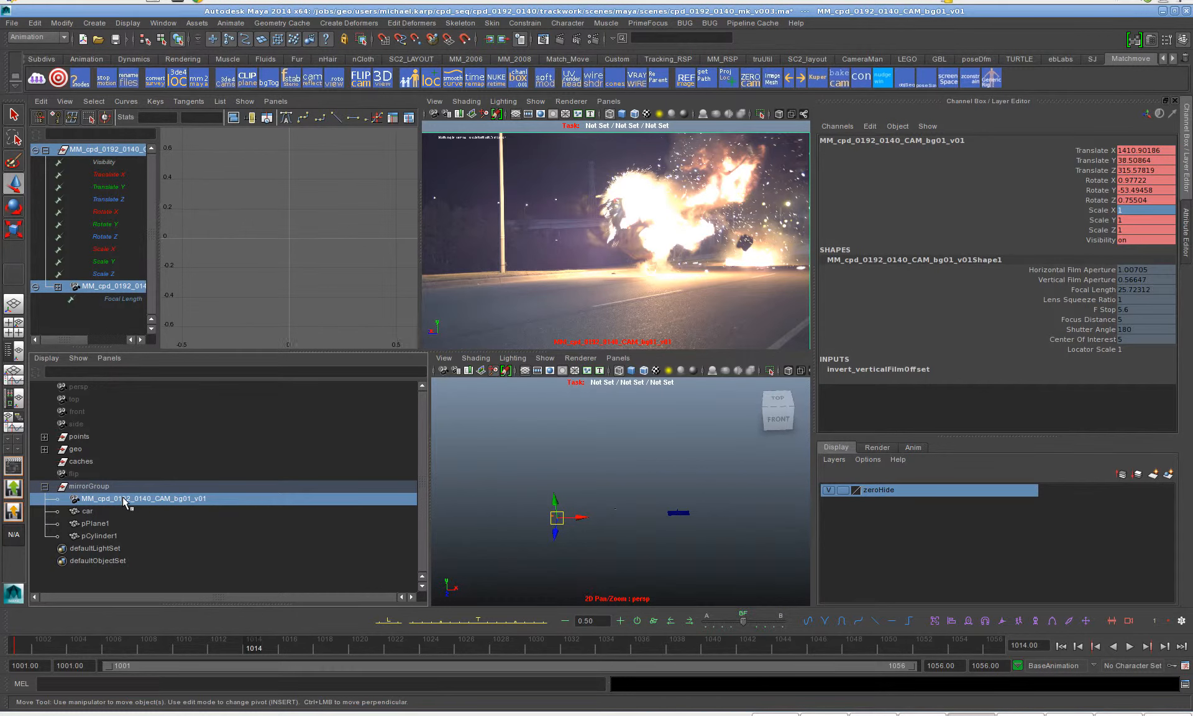
pyautogui.hotkey('ctrl', 'd')
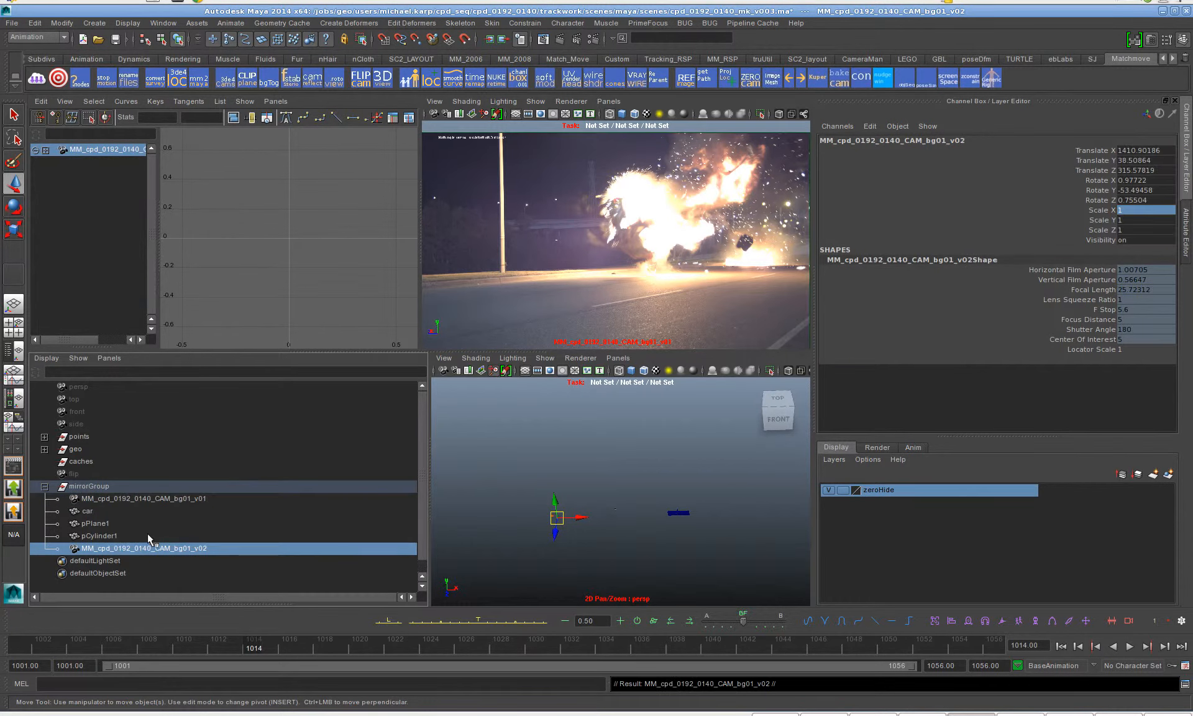
pyautogui.moveTo(139, 547); pyautogui.dragTo(141, 482, button='middle')
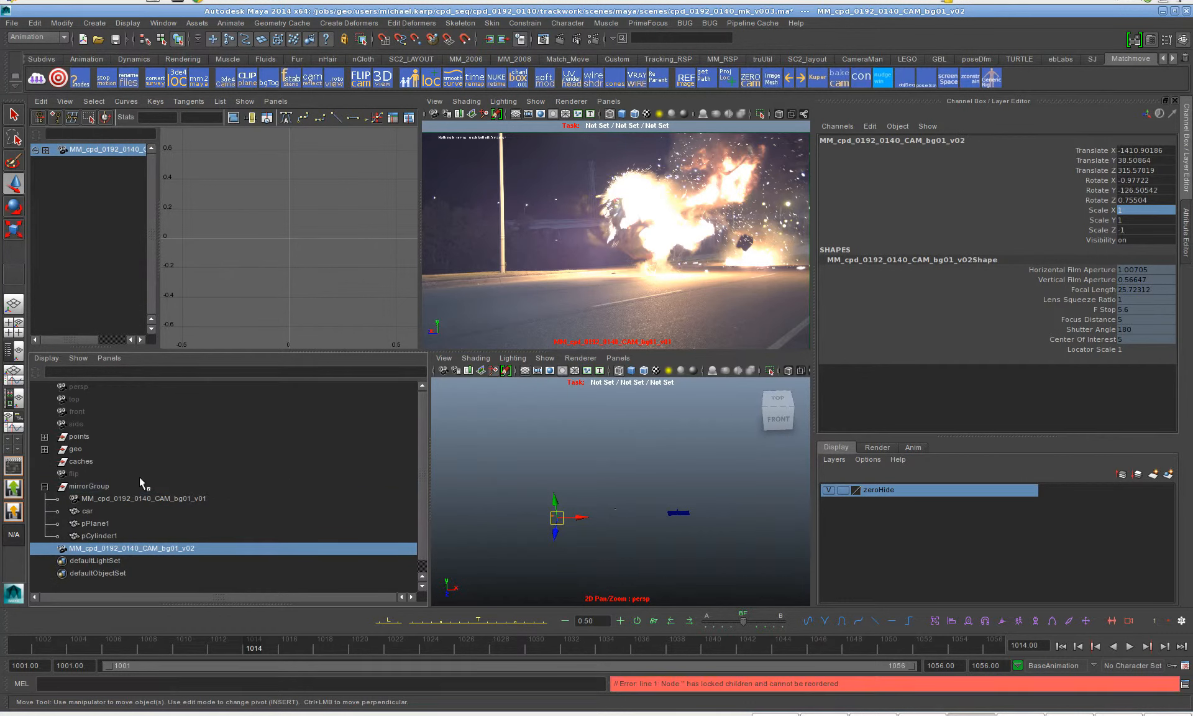
# - Rename the duplicated camera as mirror
pyautogui.doubleClick(123, 548)
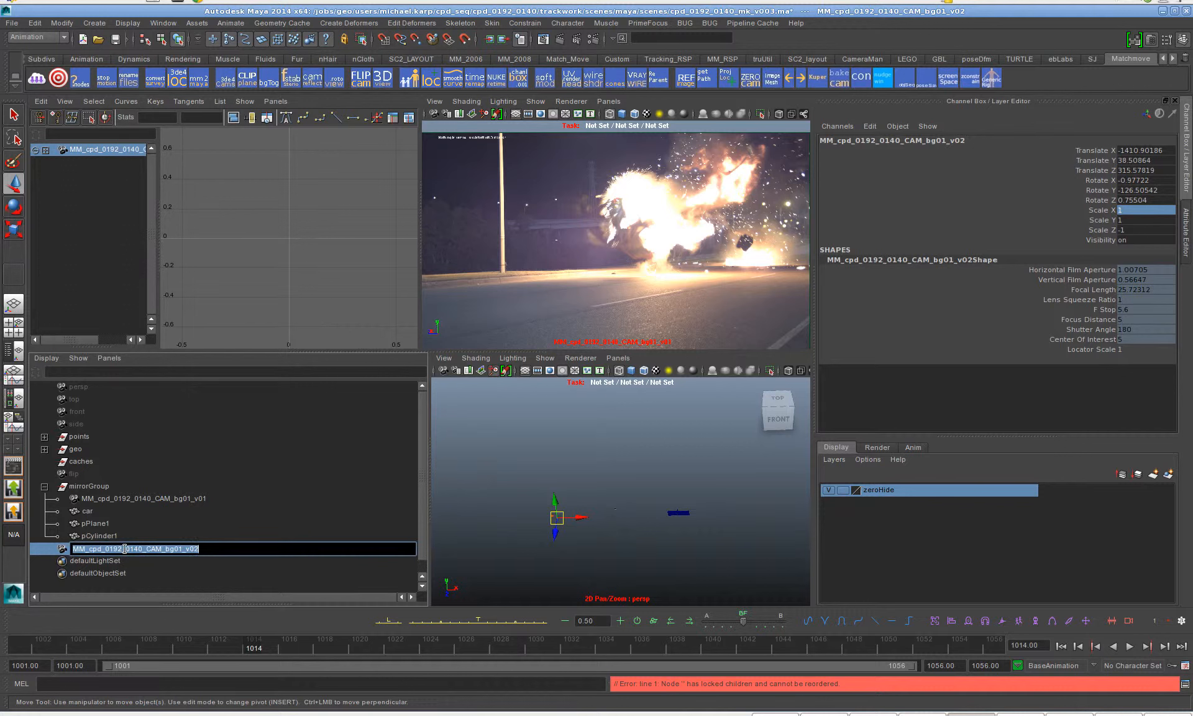
pyautogui.write('m')
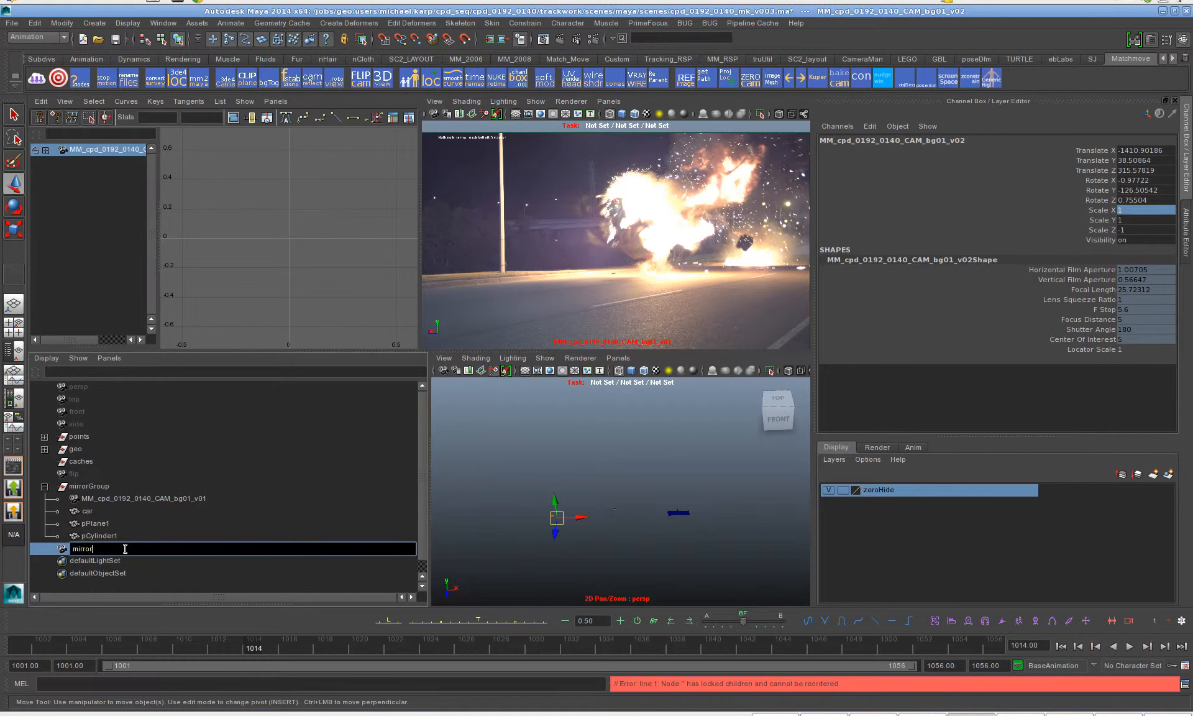
pyautogui.write('irror')
pyautogui.press('Return')
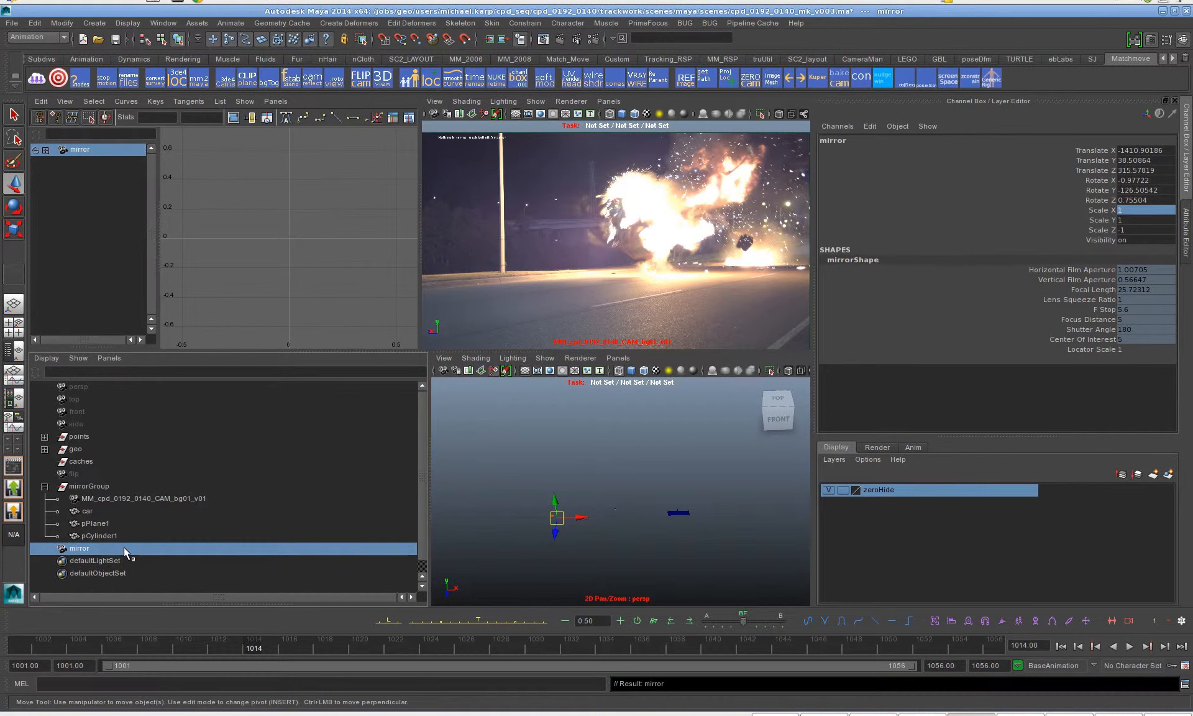
# - Parent-constrain the mirror camera to MM_cpd_0192_0140_CAM_bg01_v01 with Maintain offset off and all translate and rotate axes constrained
pyautogui.click(131, 498)
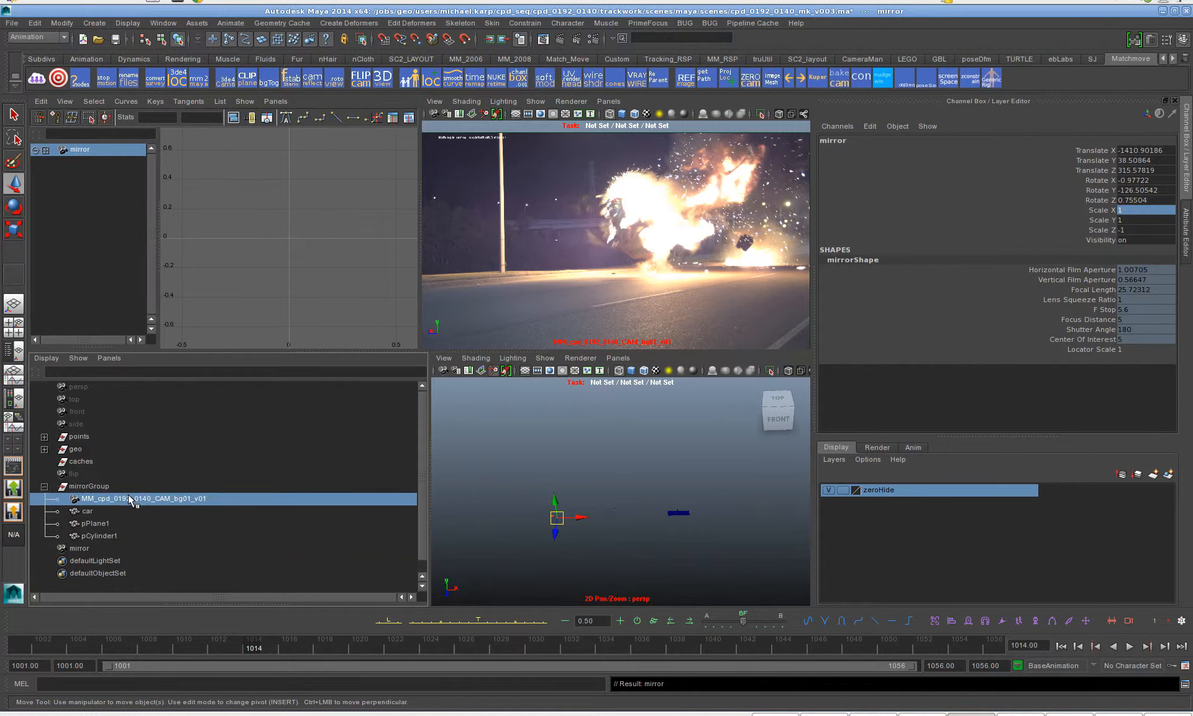
pyautogui.keyDown('ctrl'); pyautogui.click(80, 548); pyautogui.keyUp('ctrl')
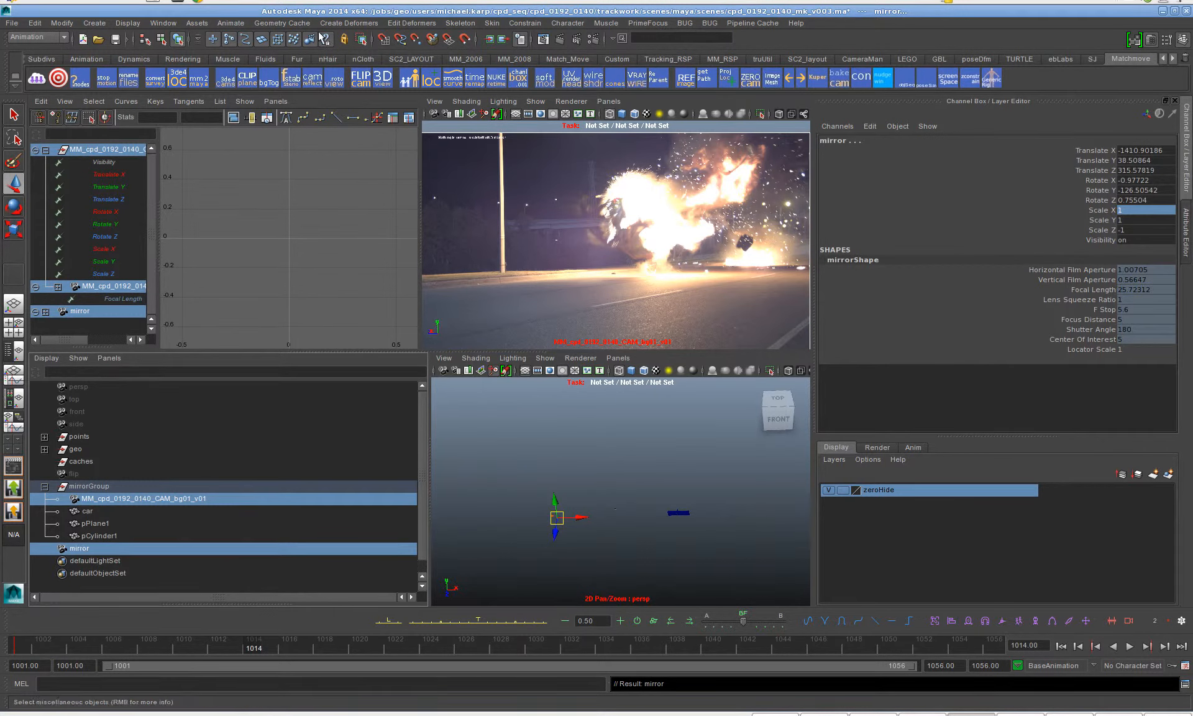
pyautogui.click(525, 23)
pyautogui.click(613, 88)
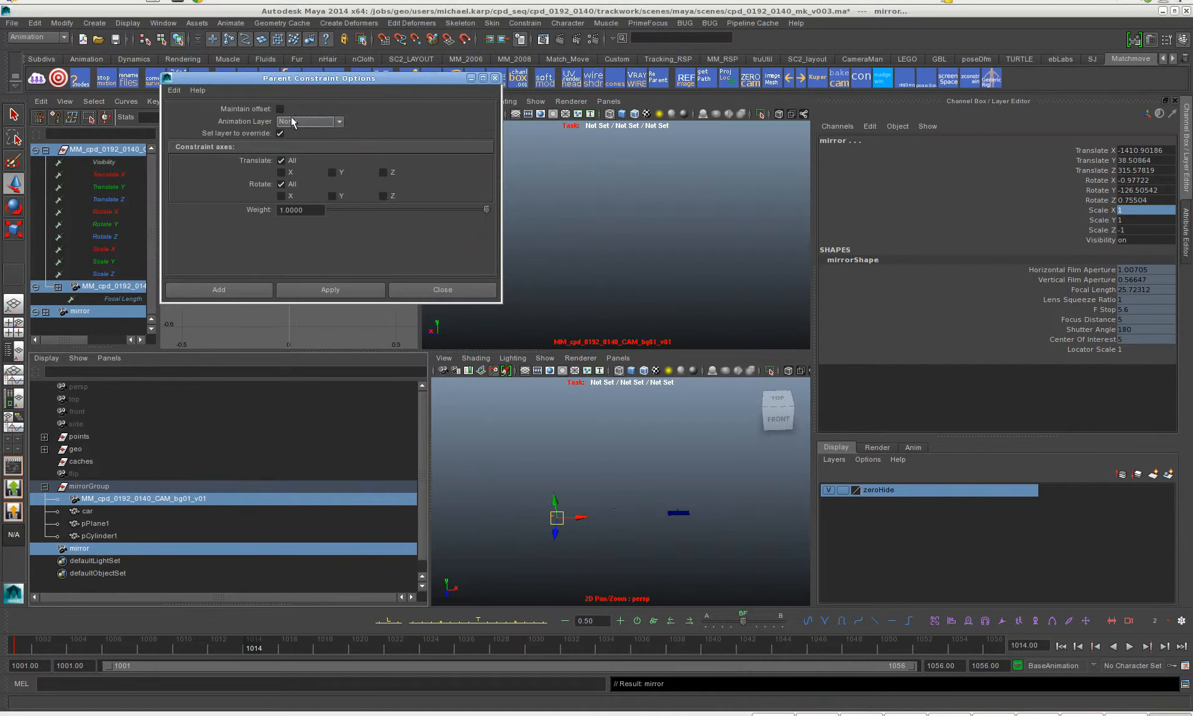
pyautogui.click(240, 287)
# - Set the mirror camera's Scale Z to 1
pyautogui.click(80, 549)
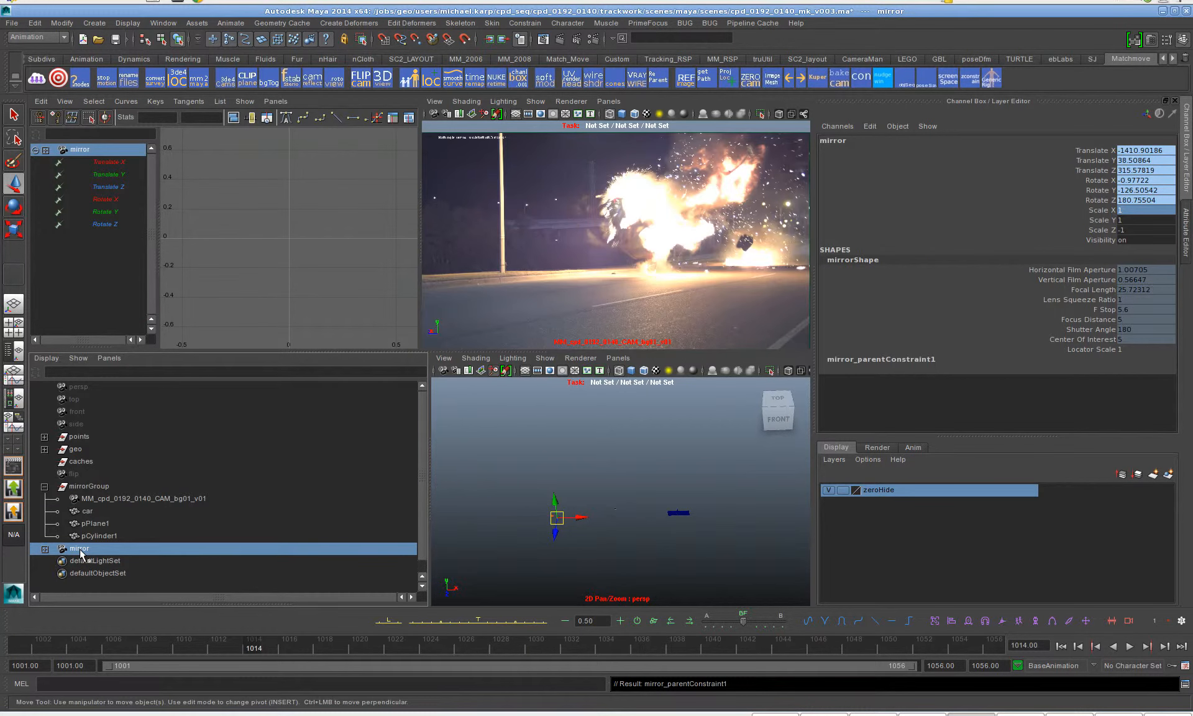
pyautogui.doubleClick(1133, 230)
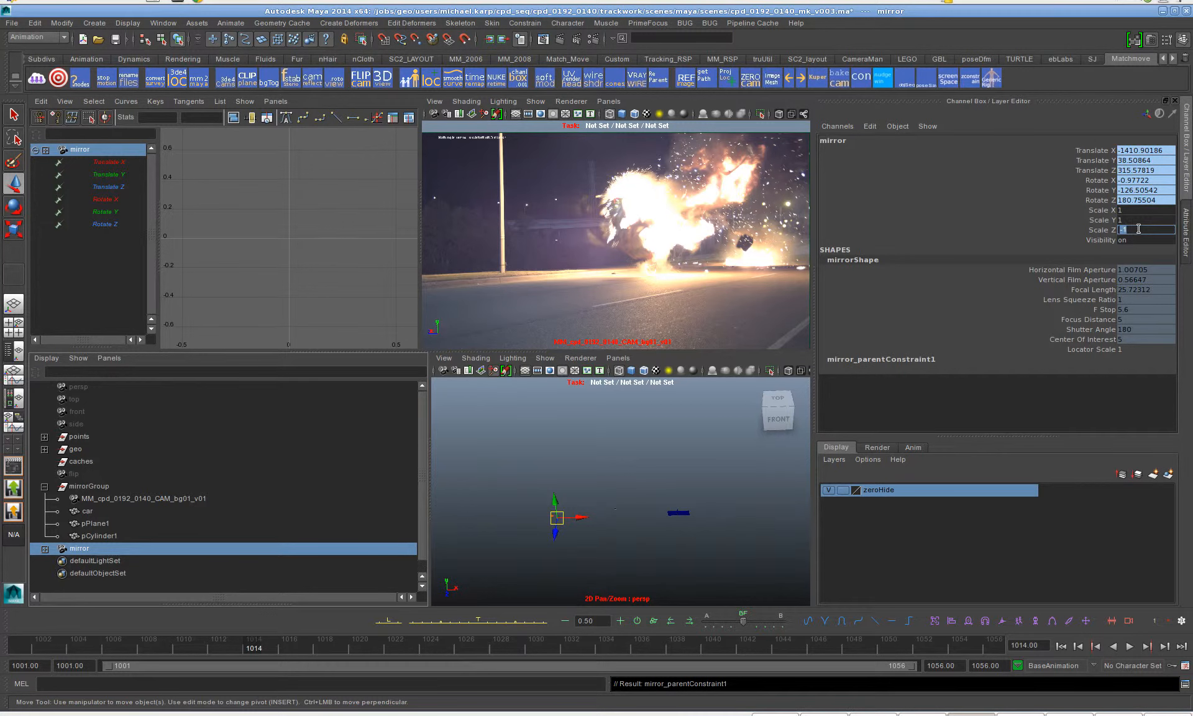
pyautogui.write('1')
pyautogui.press('Return')
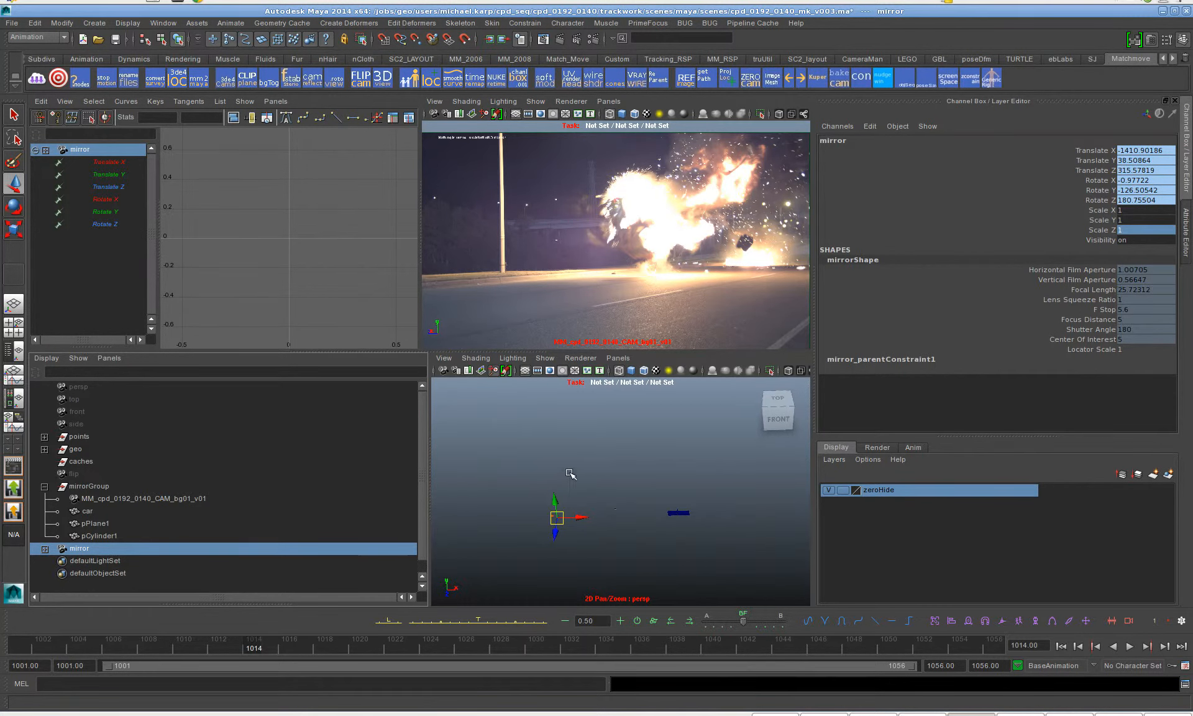
# - Frame the mirror camera in the perspective view and play through the shot to compare its orientation with the original camera
pyautogui.press('f')
pyautogui.keyDown('alt'); pyautogui.moveTo(596, 541); pyautogui.dragTo(658, 531); pyautogui.keyUp('alt')
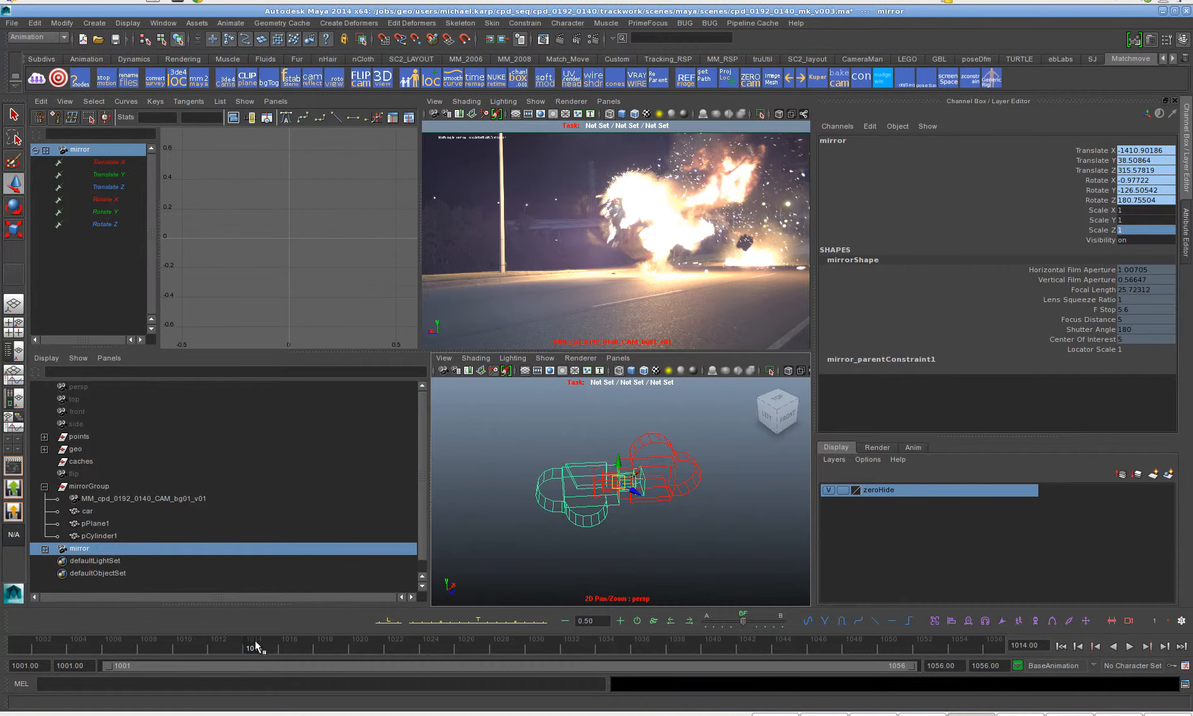
pyautogui.hotkey('alt', 'v')
pyautogui.moveTo(539, 635); pyautogui.dragTo(445, 635)
pyautogui.keyDown('alt'); pyautogui.moveTo(641, 557); pyautogui.dragTo(645, 537); pyautogui.keyUp('alt')
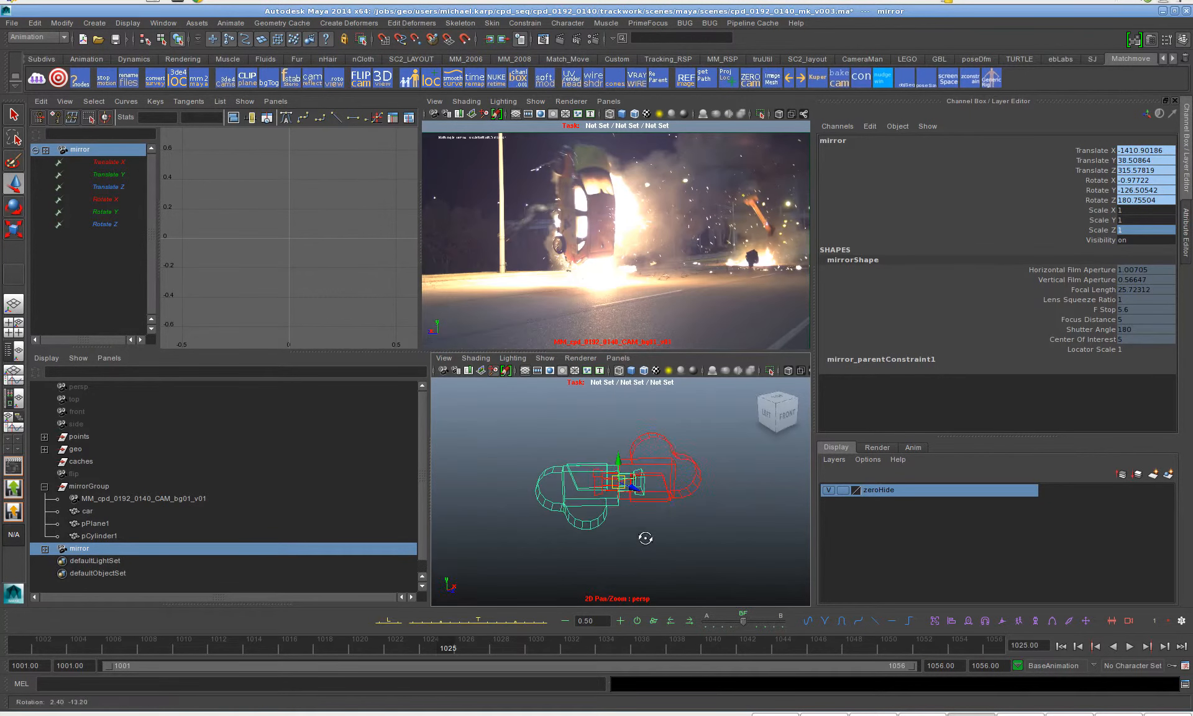
# - Set the X rotation target offset of the mirror camera's parent constraint to 180
pyautogui.click(45, 548)
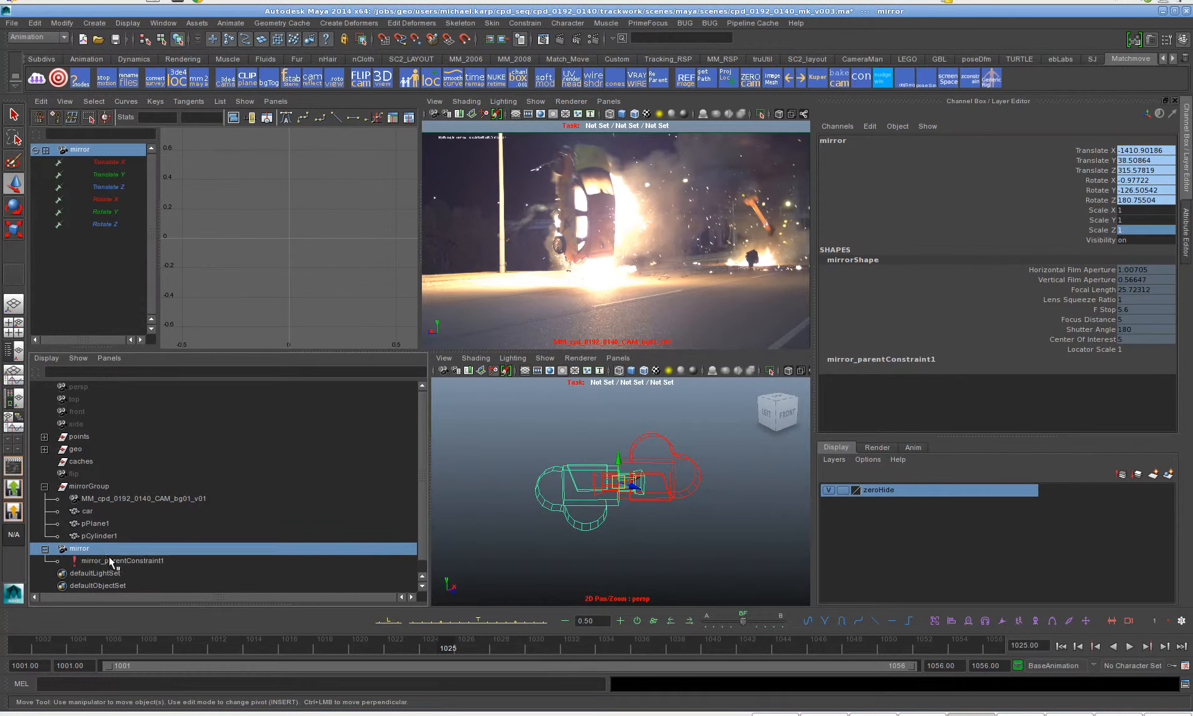
pyautogui.click(111, 561)
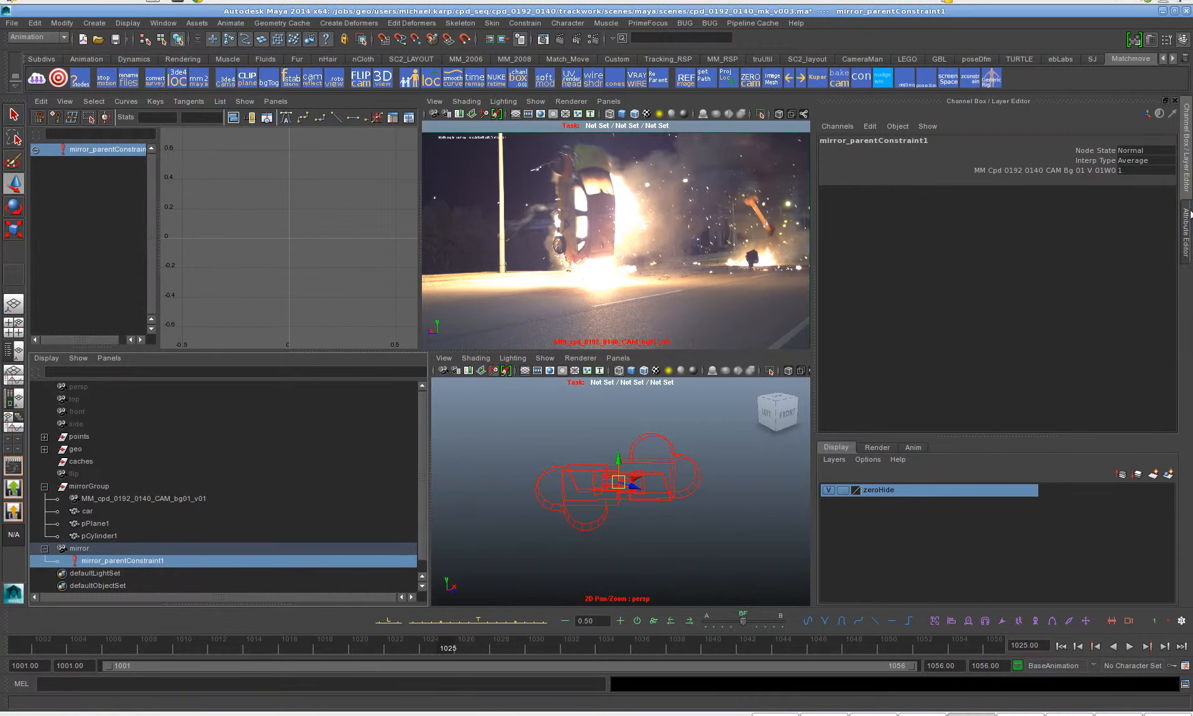
pyautogui.click(1186, 225)
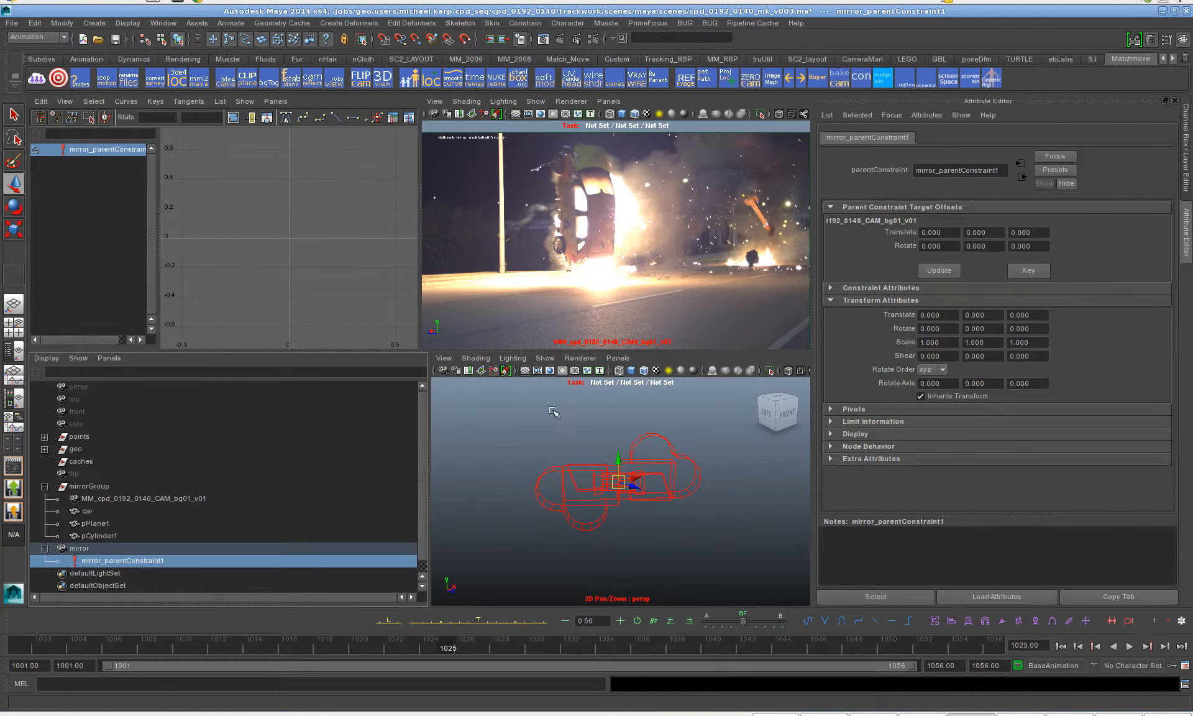
pyautogui.moveTo(949, 246); pyautogui.dragTo(905, 246)
pyautogui.press('Return')
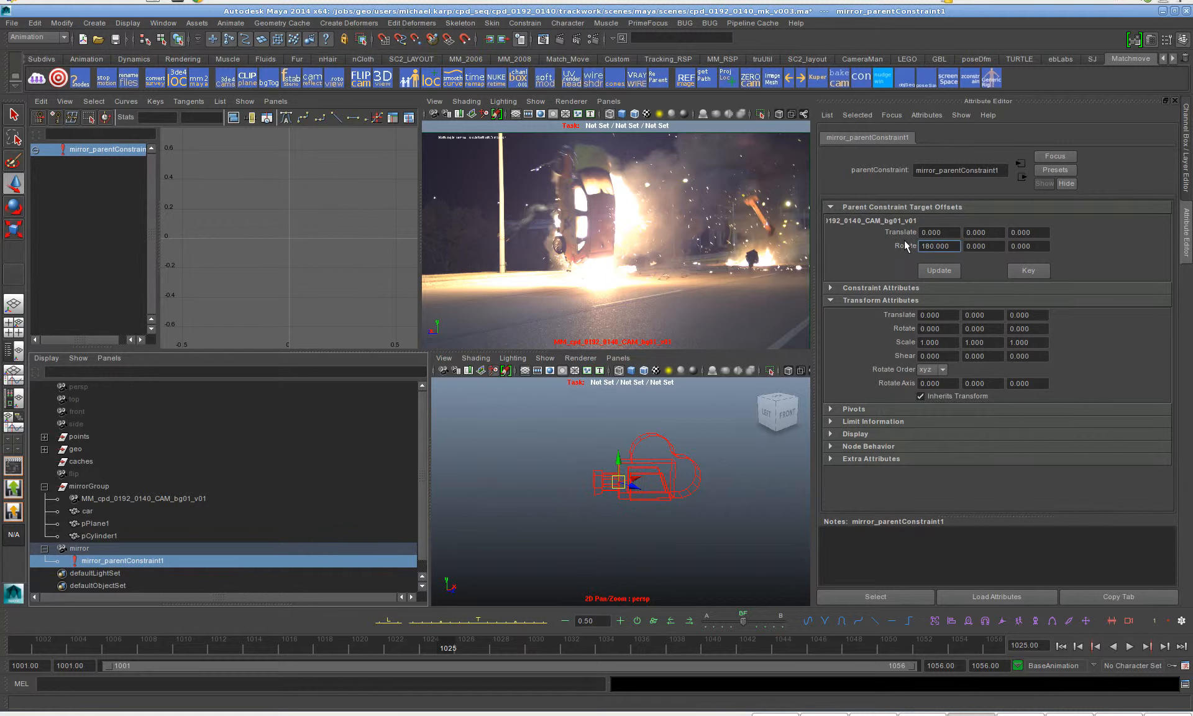
# - Replace the graph editor with the mirror camera's view and delete the flip camera
pyautogui.click(78, 549)
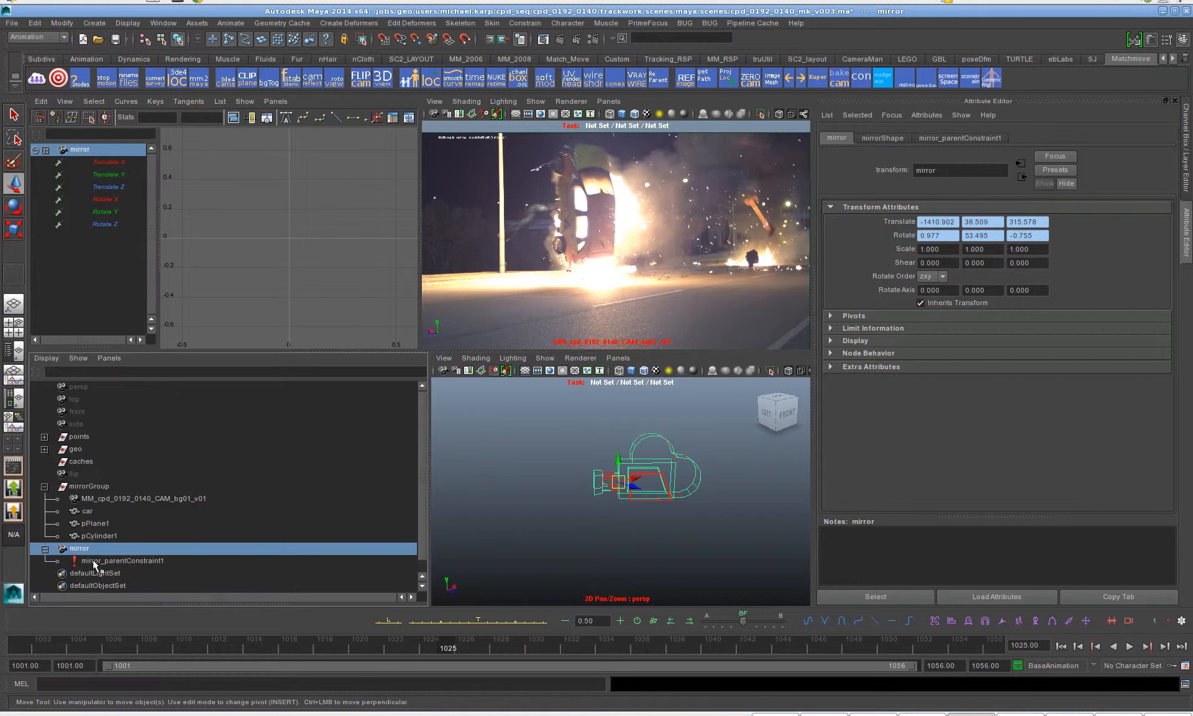
pyautogui.click(275, 101)
pyautogui.moveTo(305, 113)
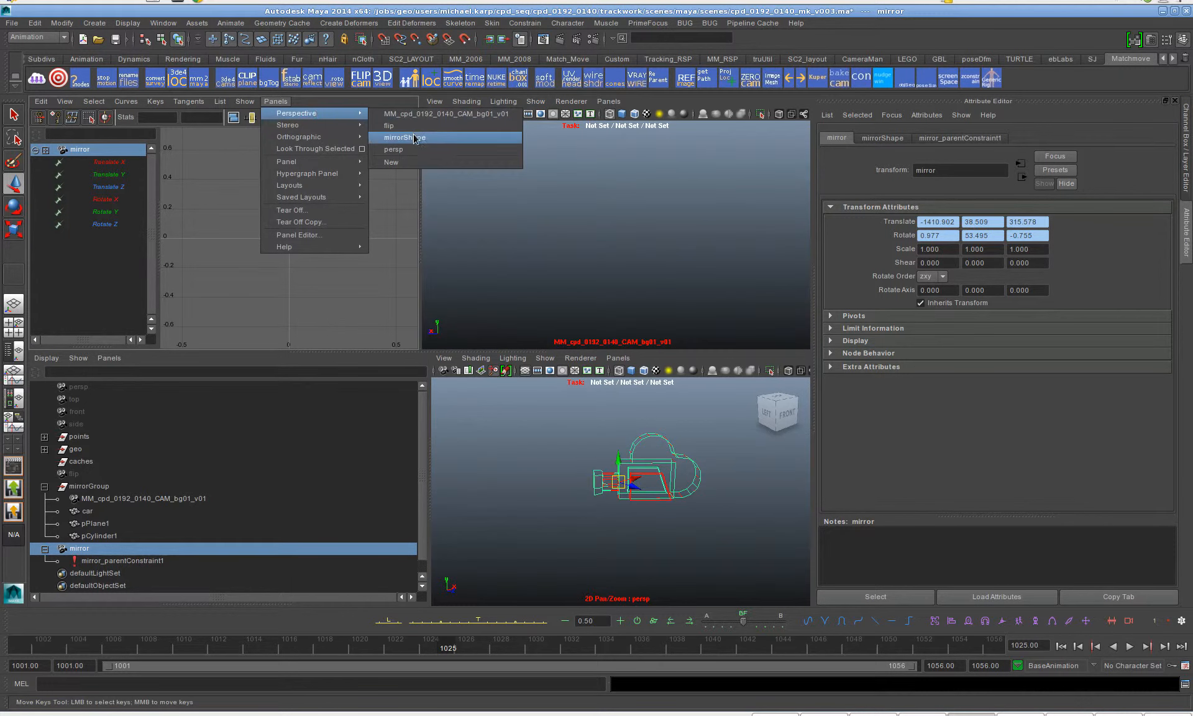
pyautogui.click(415, 138)
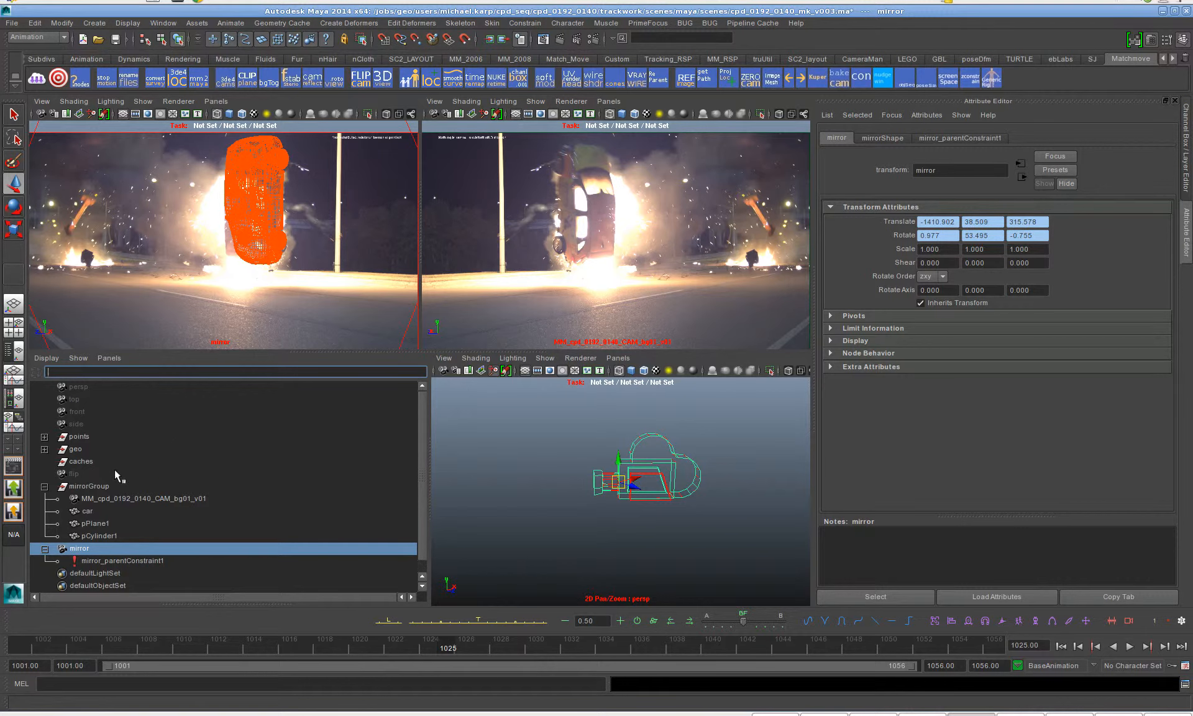
pyautogui.click(87, 472)
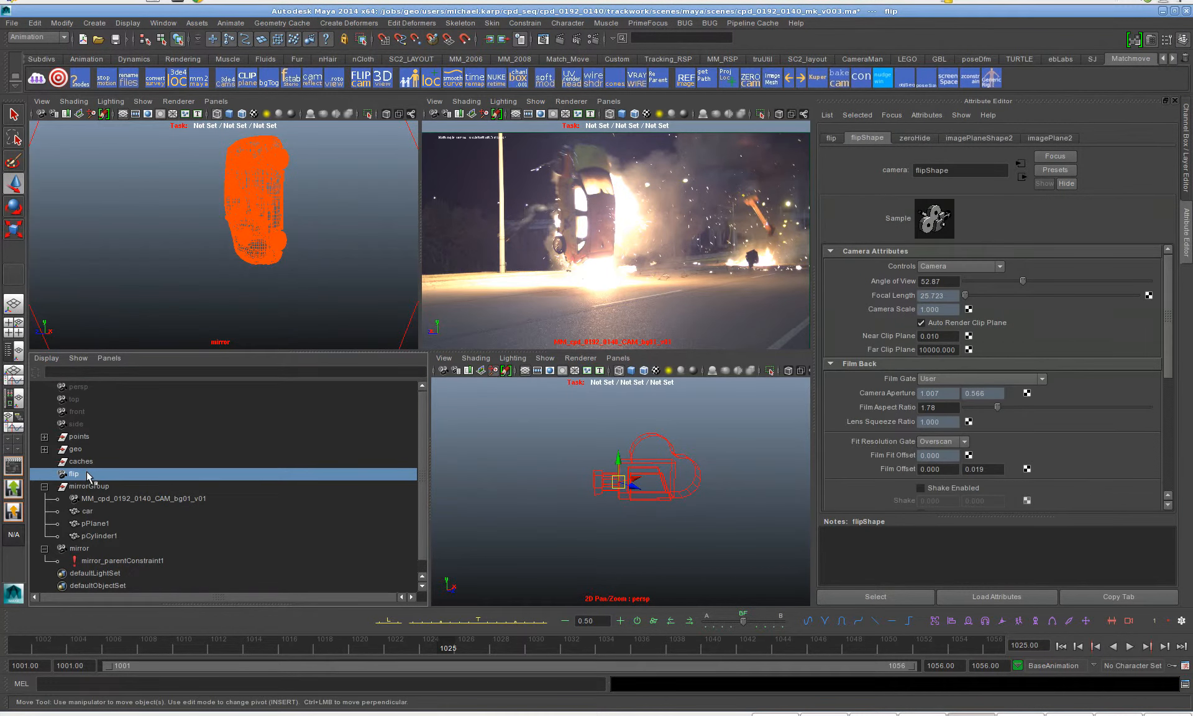
pyautogui.press('Delete')
# - Attach mirrorGeo.1055.jpg to the mirror camera as an image plane
pyautogui.click(79, 535)
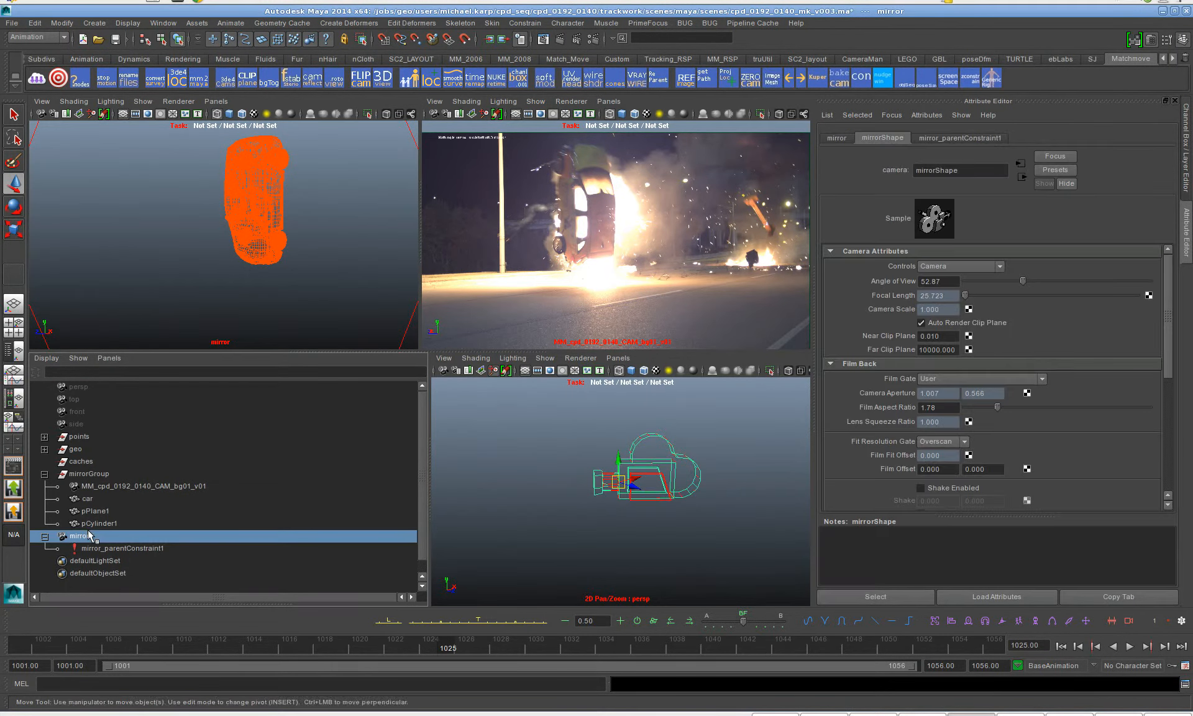
pyautogui.click(41, 101)
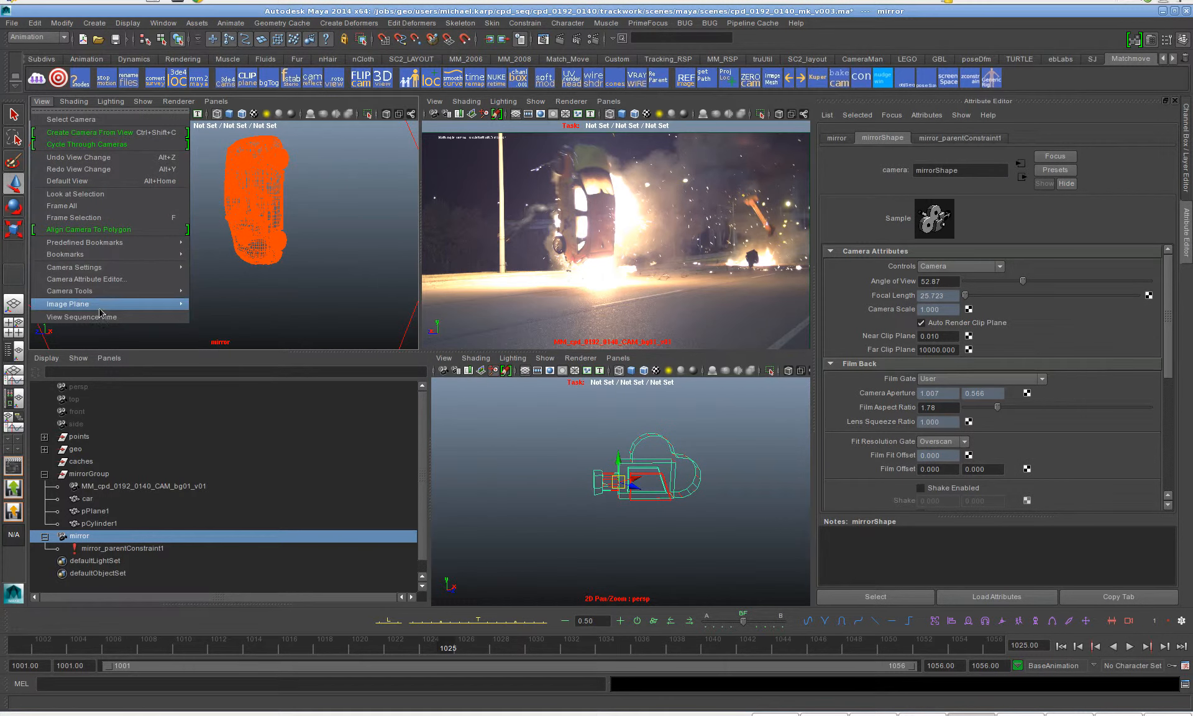
pyautogui.moveTo(101, 304)
pyautogui.click(228, 311)
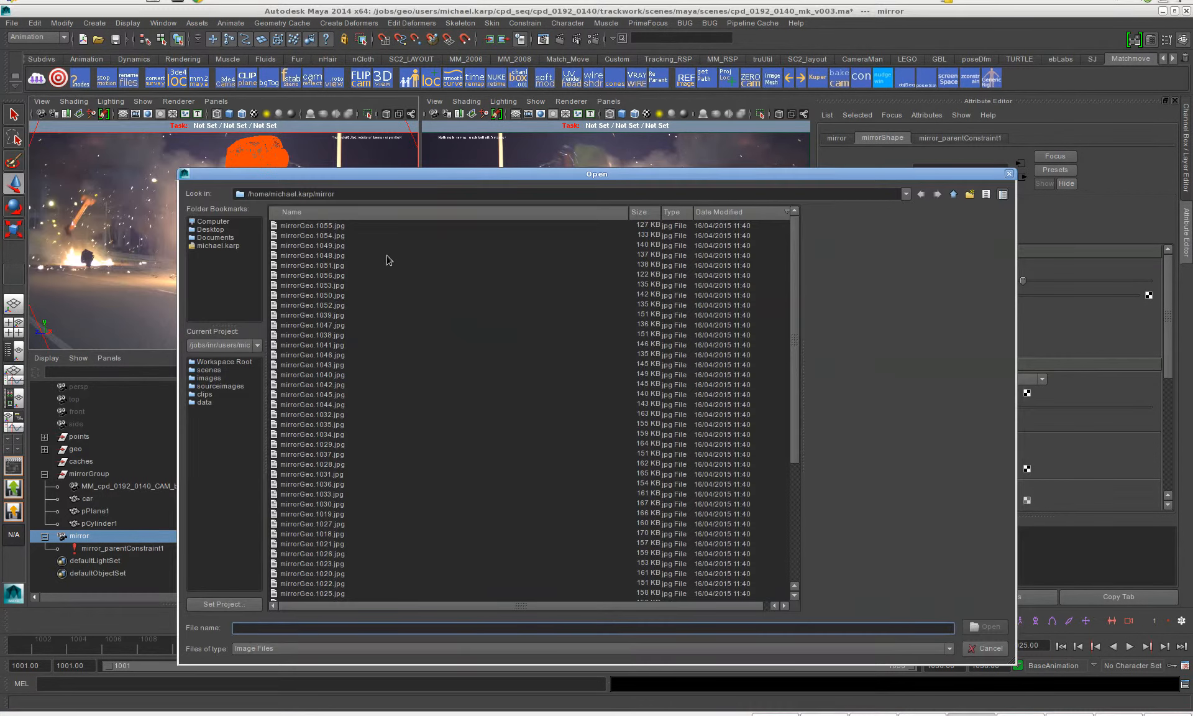
pyautogui.click(336, 226)
pyautogui.doubleClick(336, 226)
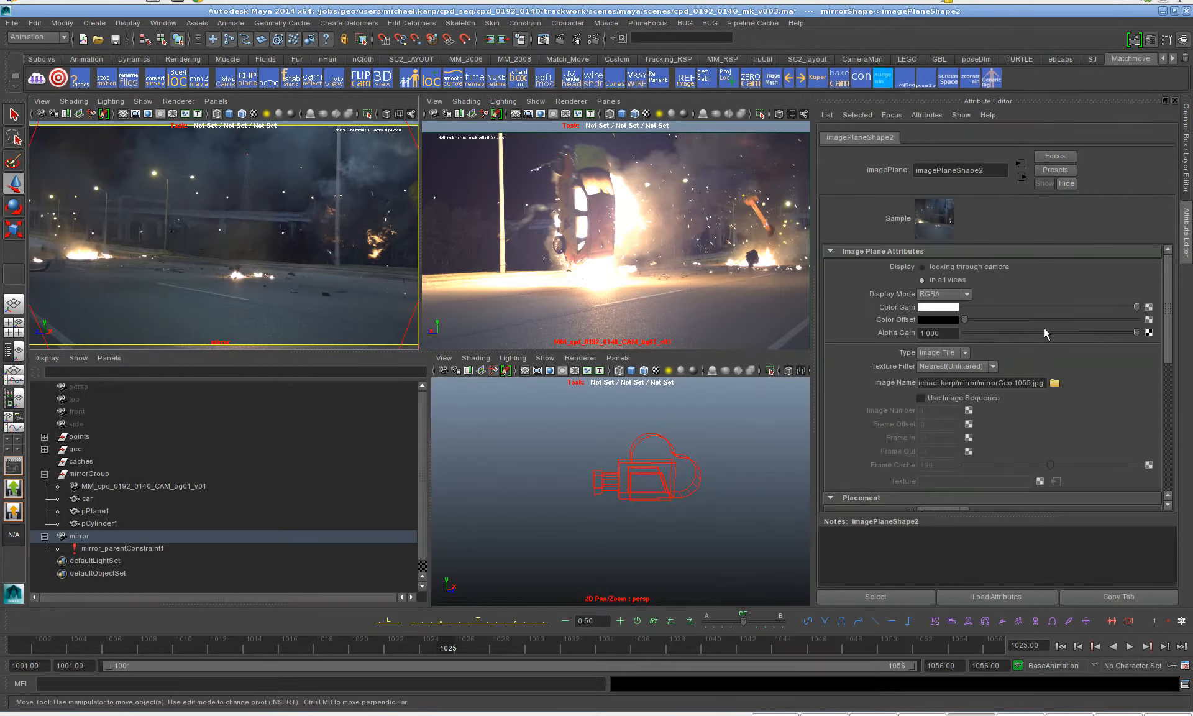
# - Make the mirror camera's image plane use the image sequence and set its depth to 4000
pyautogui.click(921, 398)
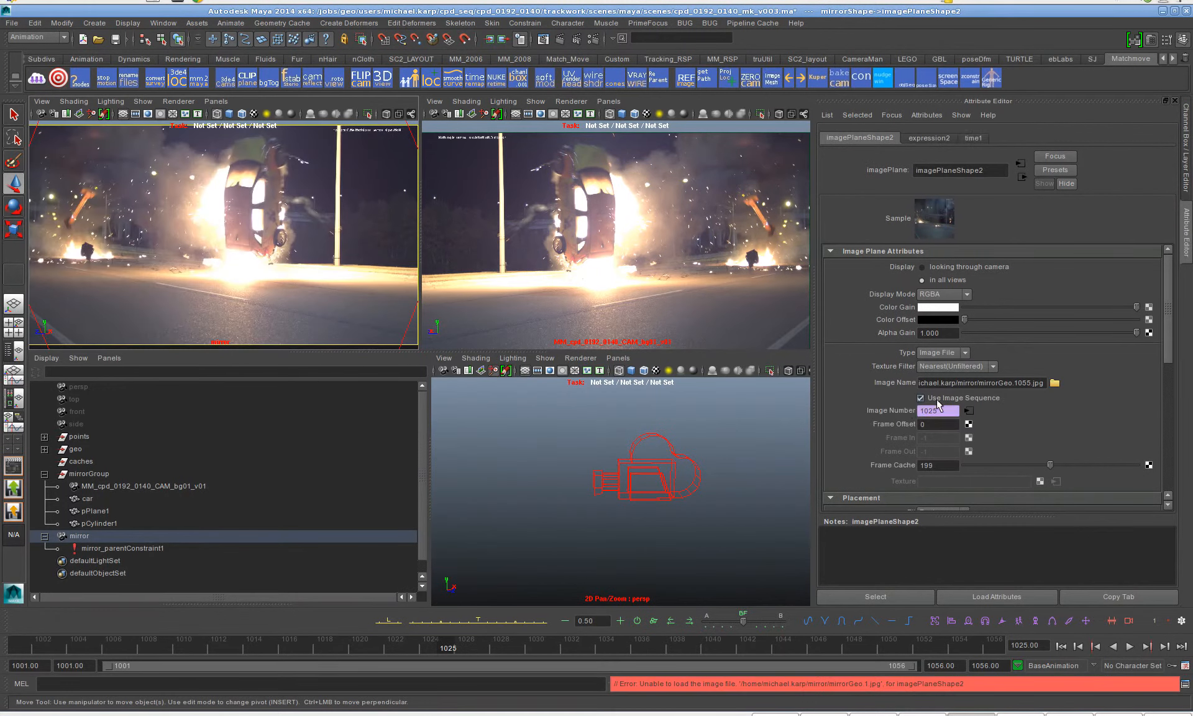
pyautogui.scroll(-5, 1038, 375)
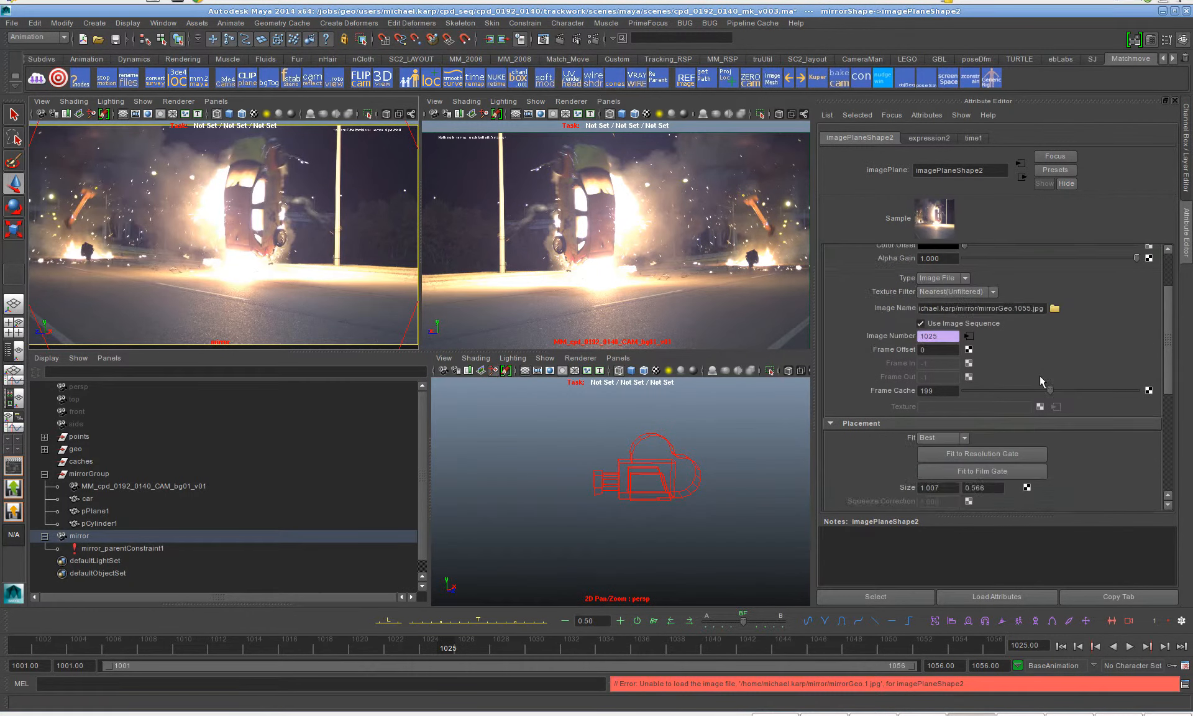
pyautogui.moveTo(953, 416); pyautogui.dragTo(911, 417)
pyautogui.write('4000')
pyautogui.press('Return')
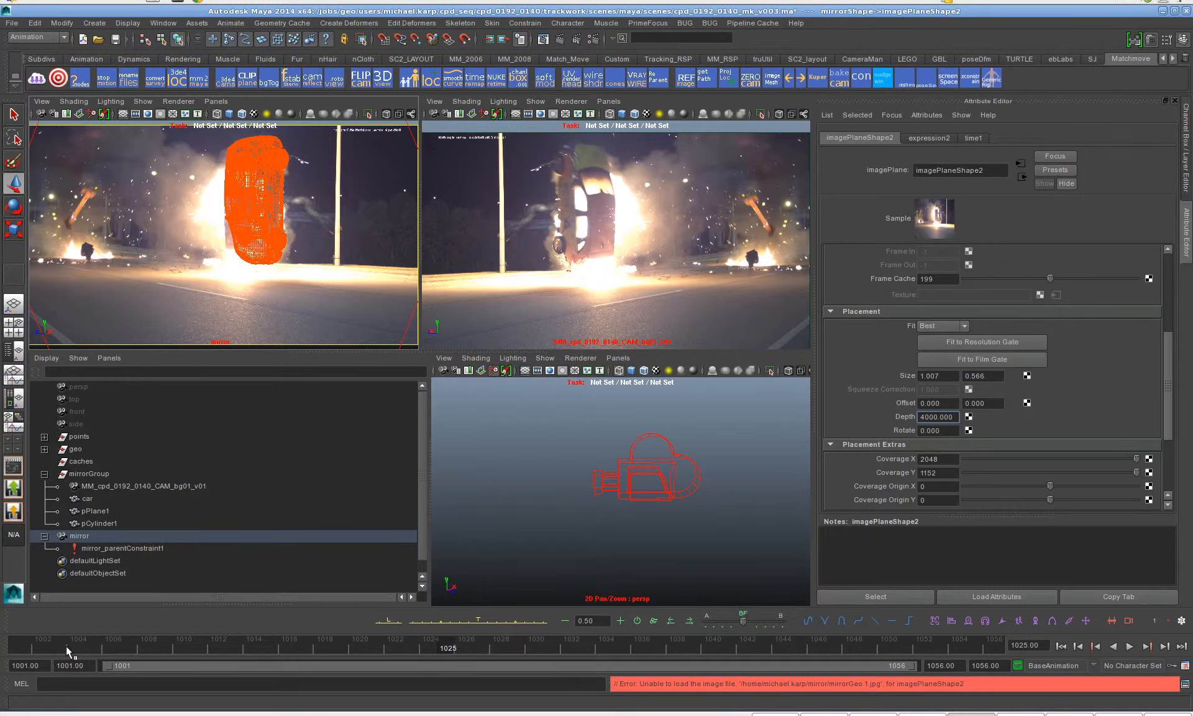
# - Play and scrub through the shot to compare the mirrored car with the flipped plate, ending at frame 1001
pyautogui.hotkey('alt', 'v')
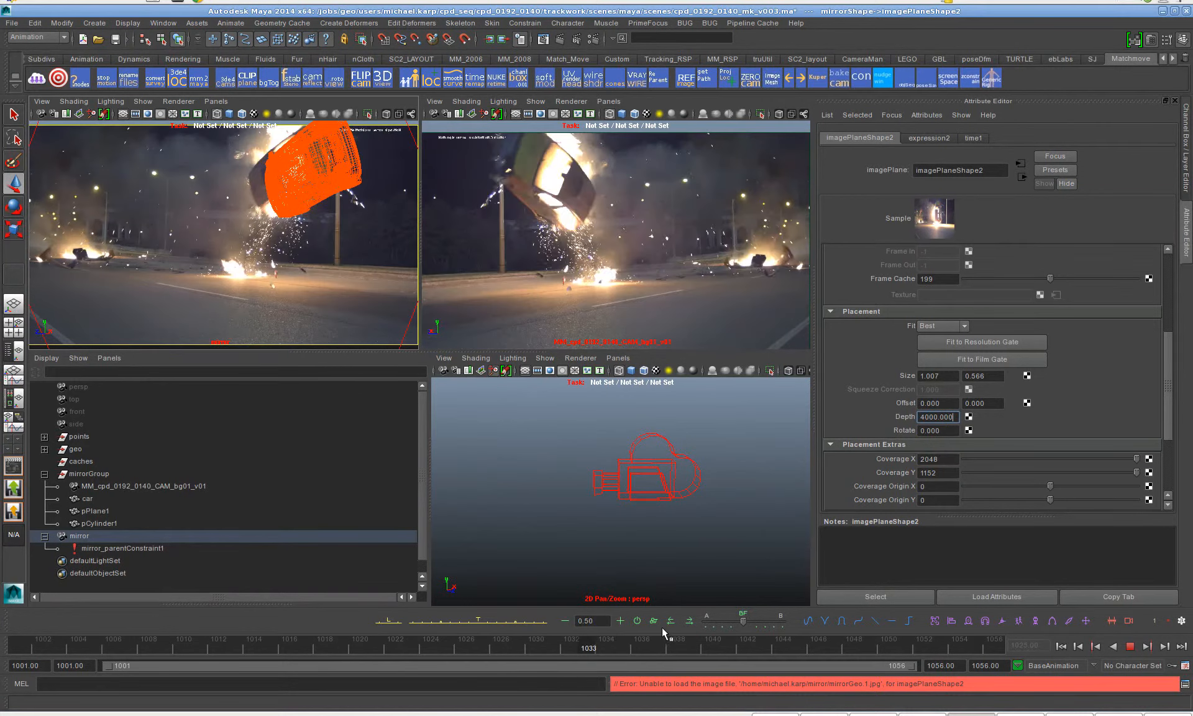
pyautogui.moveTo(674, 632); pyautogui.dragTo(70, 651)
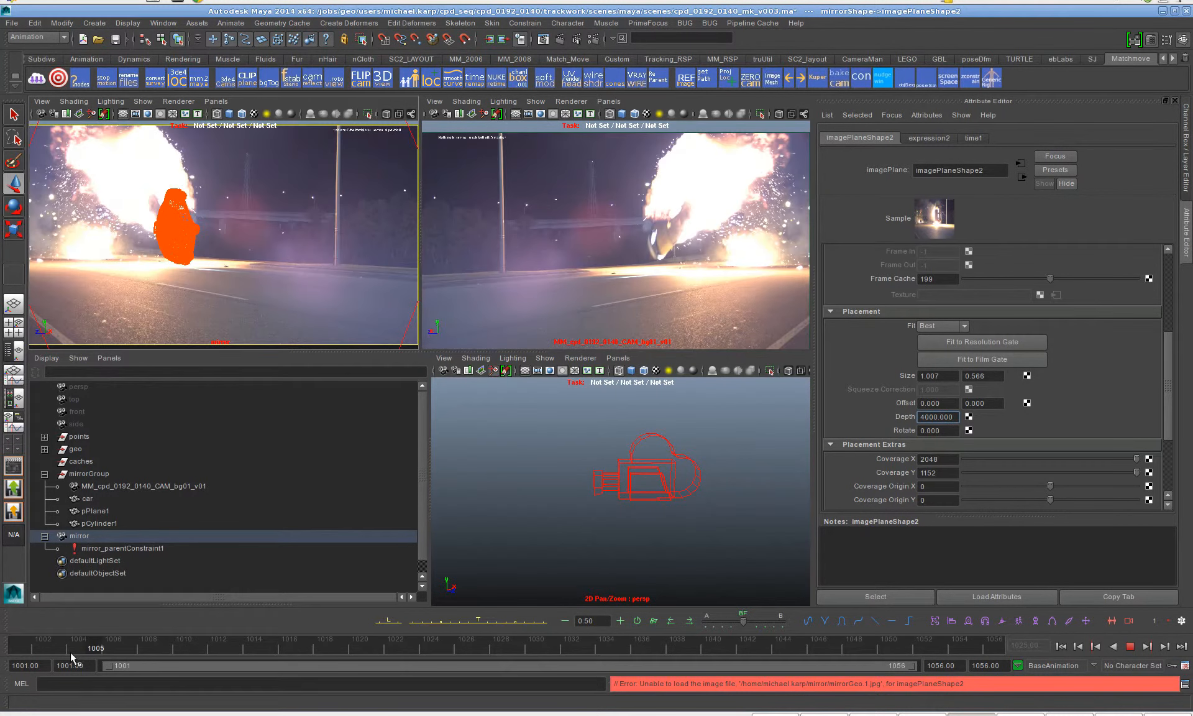
pyautogui.click(86, 499)
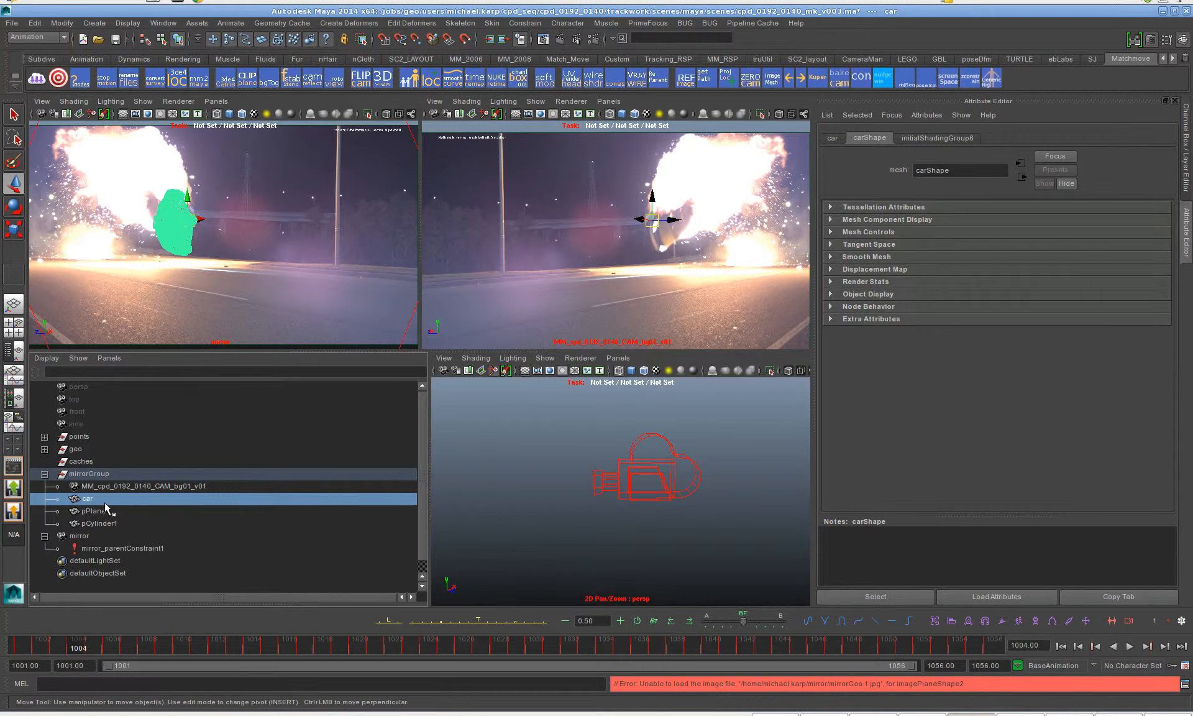
pyautogui.click(83, 536)
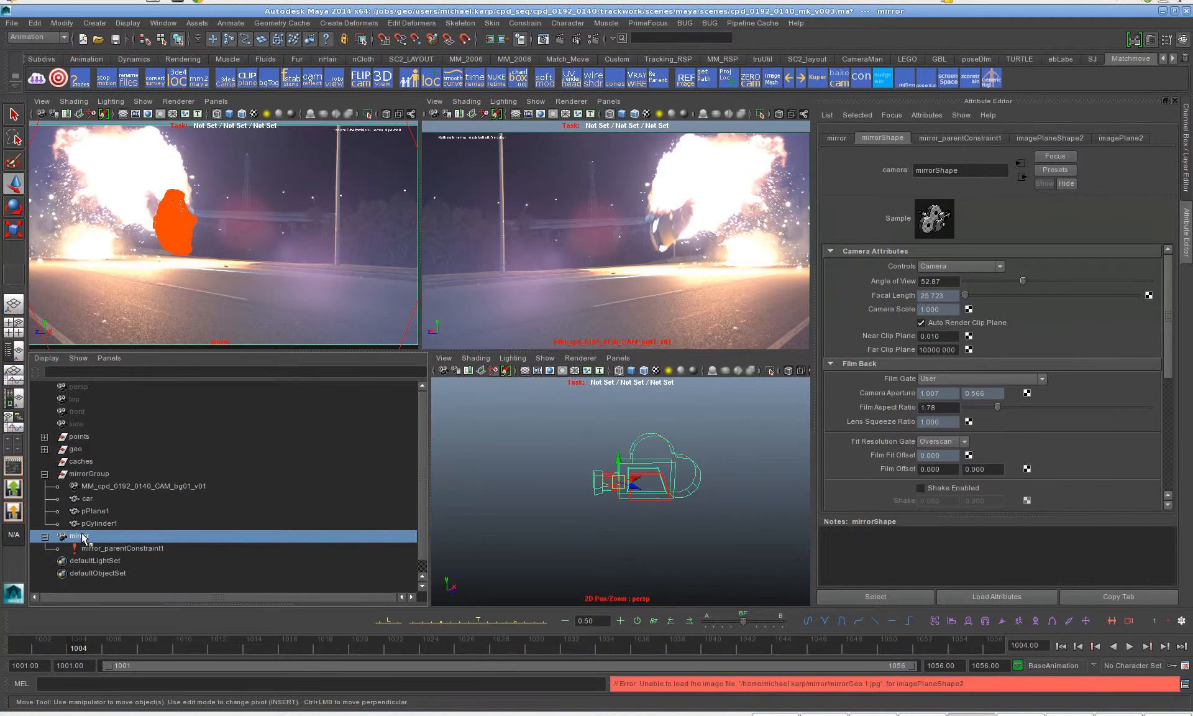
pyautogui.moveTo(196, 643); pyautogui.dragTo(13, 653)
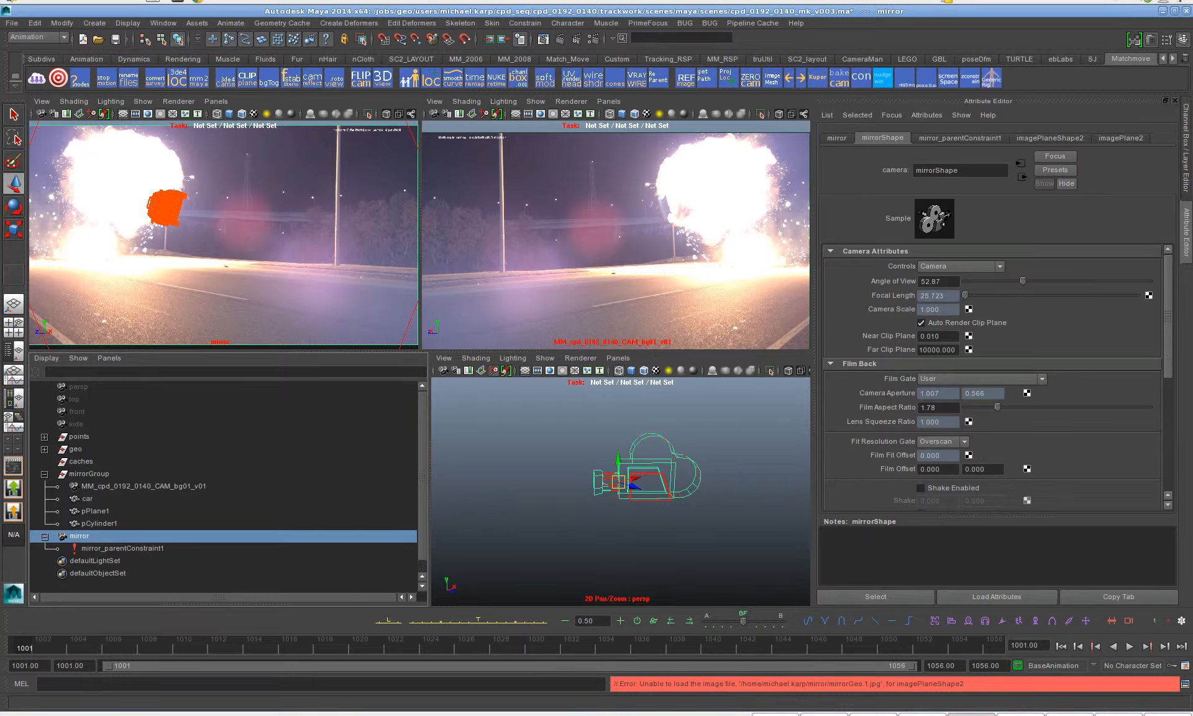
# - Switch to 3DEqualizer4 and show the plate in the Lineup view with the 3D models hidden
pyautogui.hotkey('alt', 'Tab')
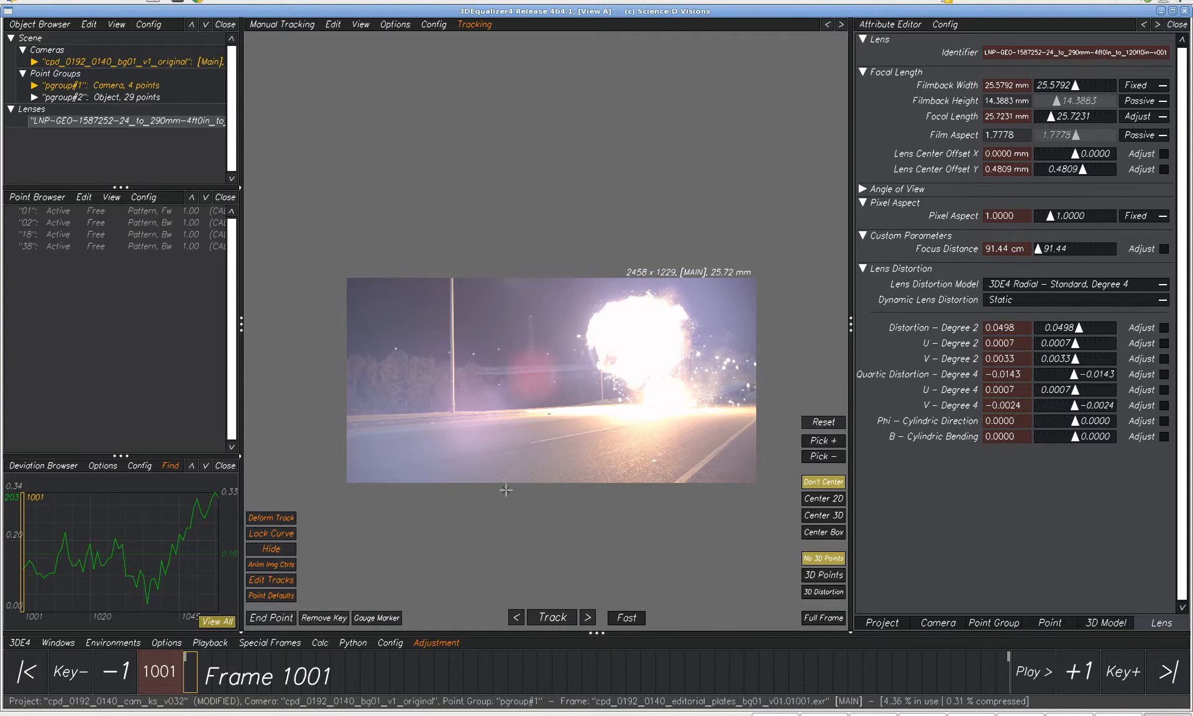
pyautogui.press('F3')
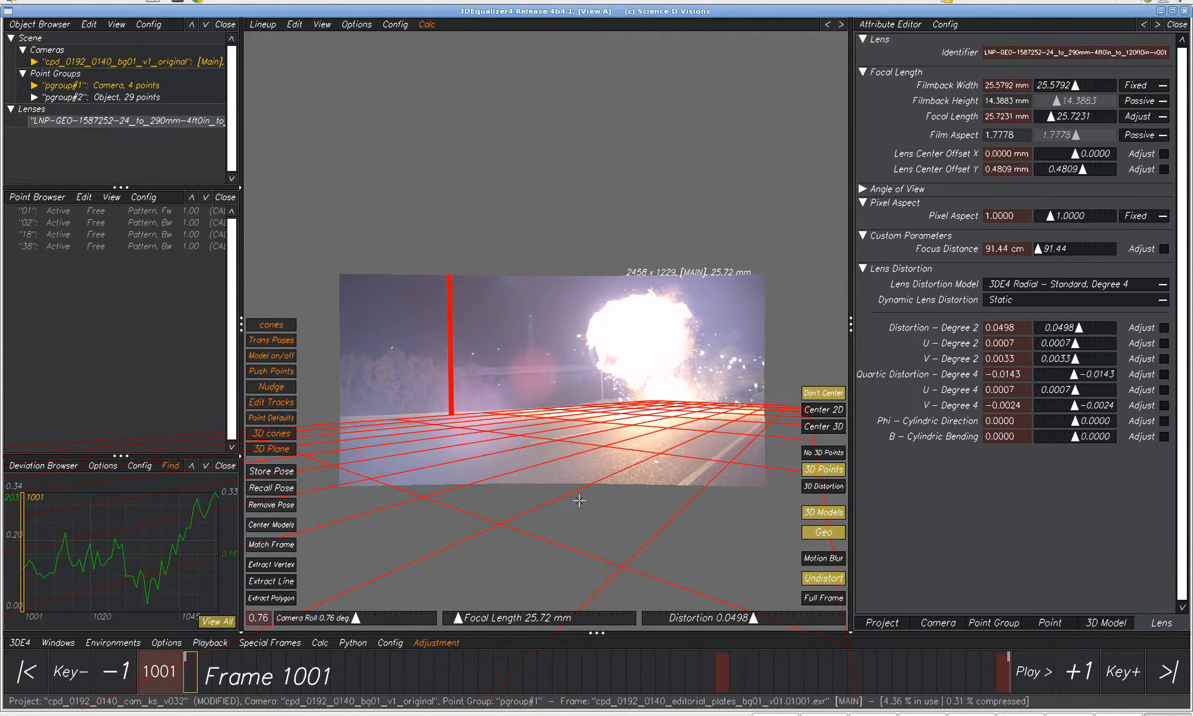
pyautogui.press('m')
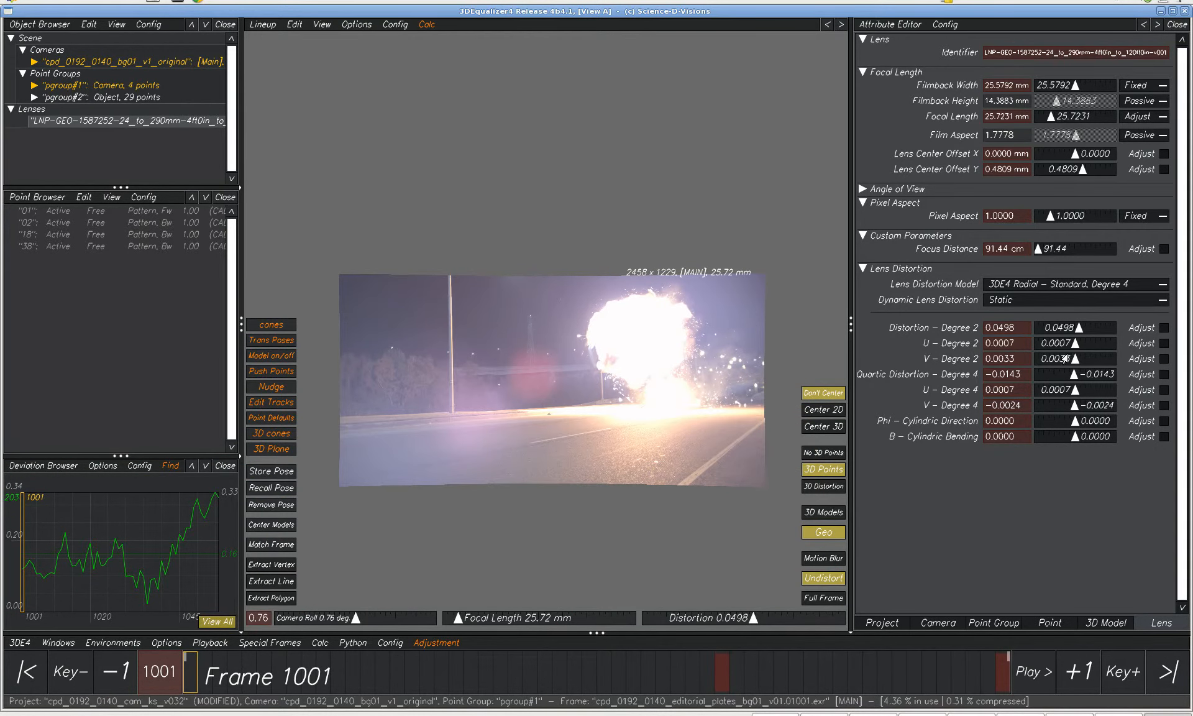
# - Set the lens distortion's U - Degree 4 to -0.0227 and U - Degree 2 to -0.0000
pyautogui.moveTo(1073, 350); pyautogui.dragTo(1077, 390)
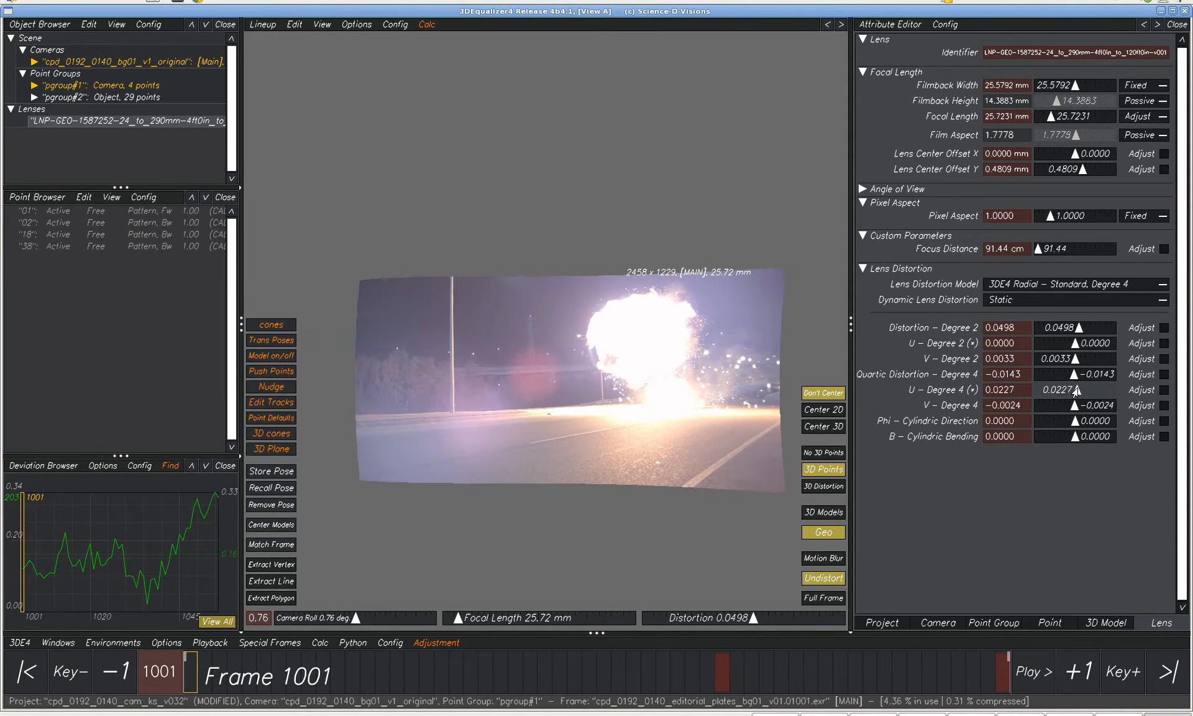
pyautogui.click(987, 390)
pyautogui.write('-')
pyautogui.click(986, 343)
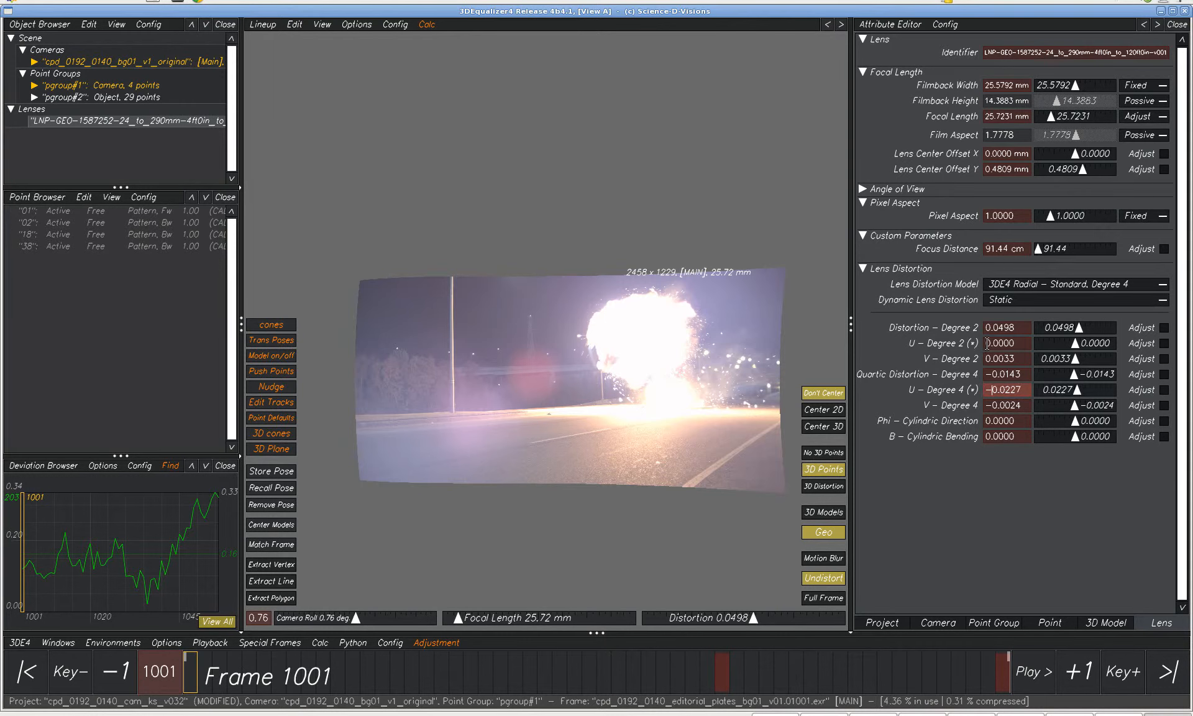
pyautogui.write('-')
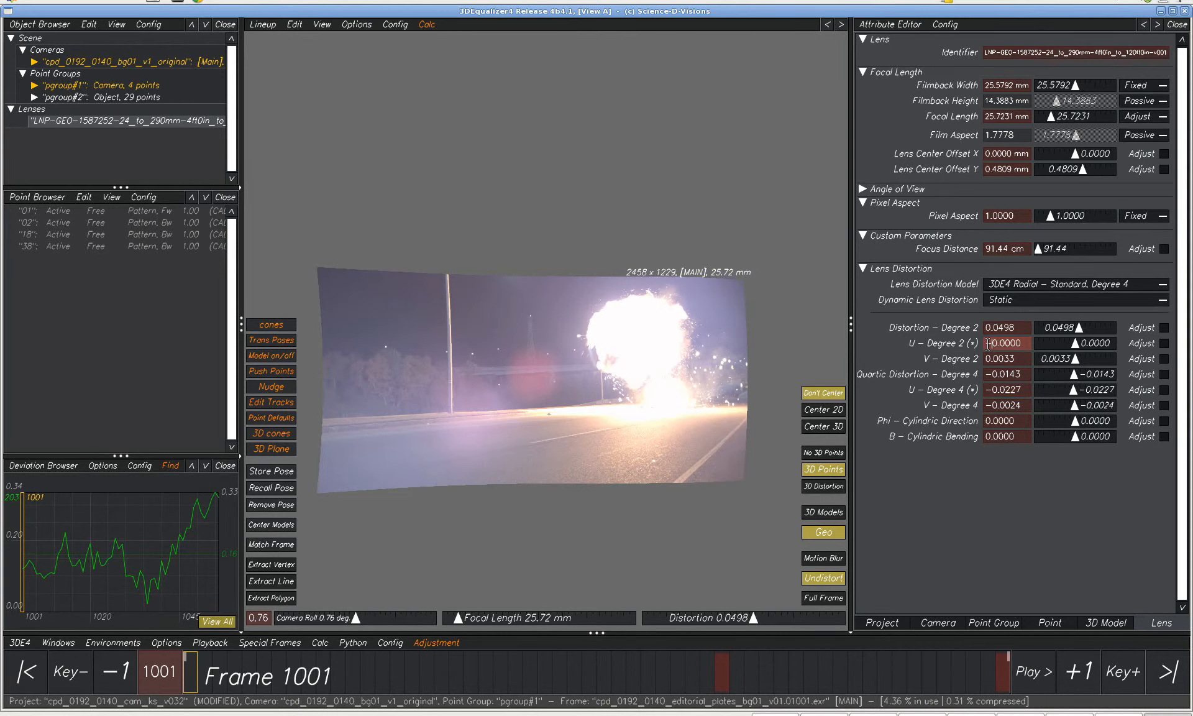
pyautogui.press('Return')
# - Add a horizontal Curve Editor pane above the Lineup view and display the U - Degree 2 lens distortion curve
pyautogui.click(293, 25)
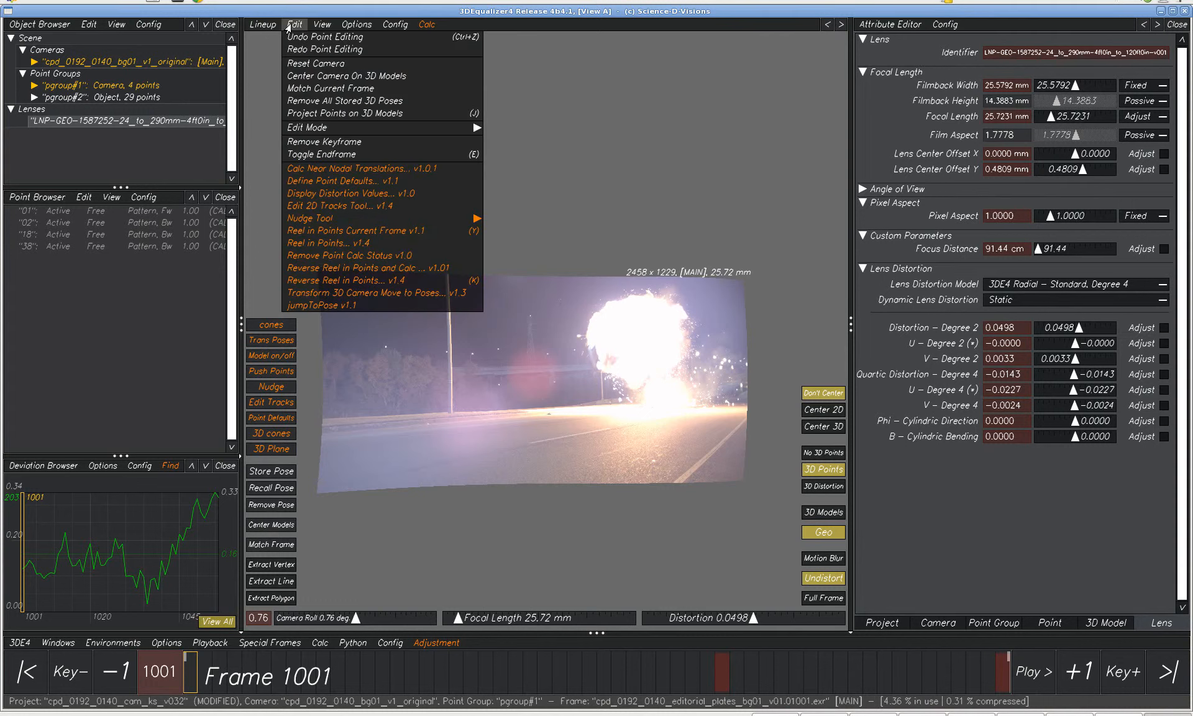
pyautogui.moveTo(398, 24)
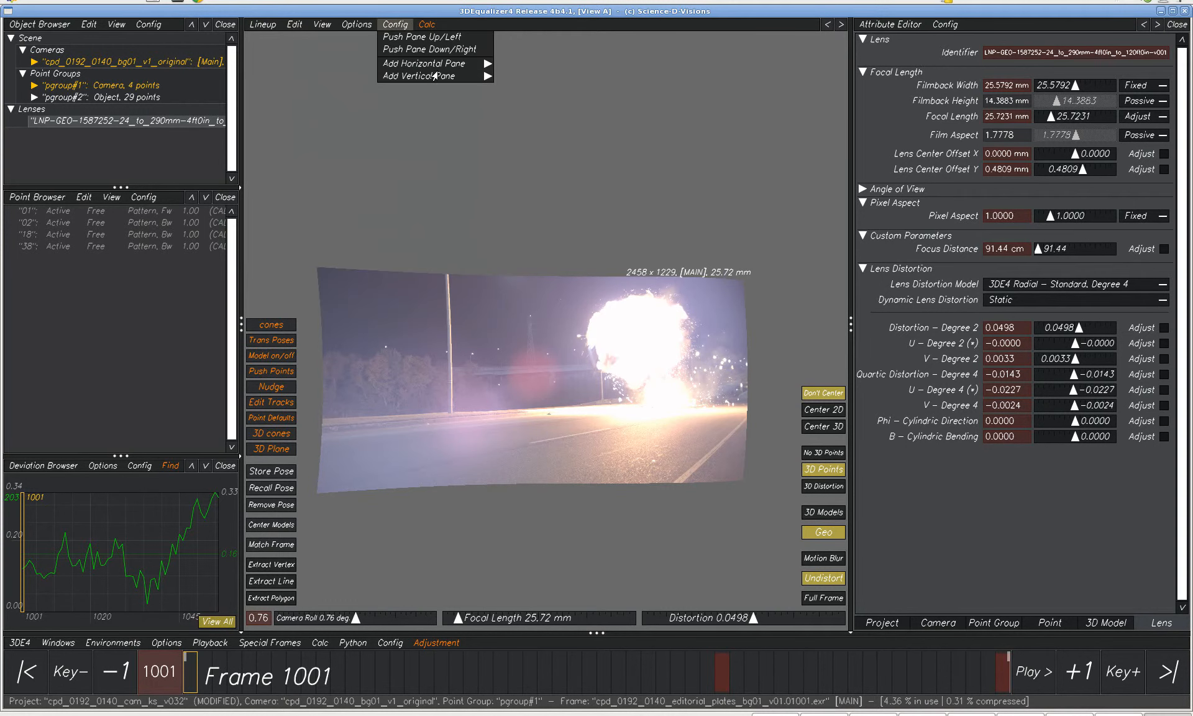
pyautogui.moveTo(442, 65)
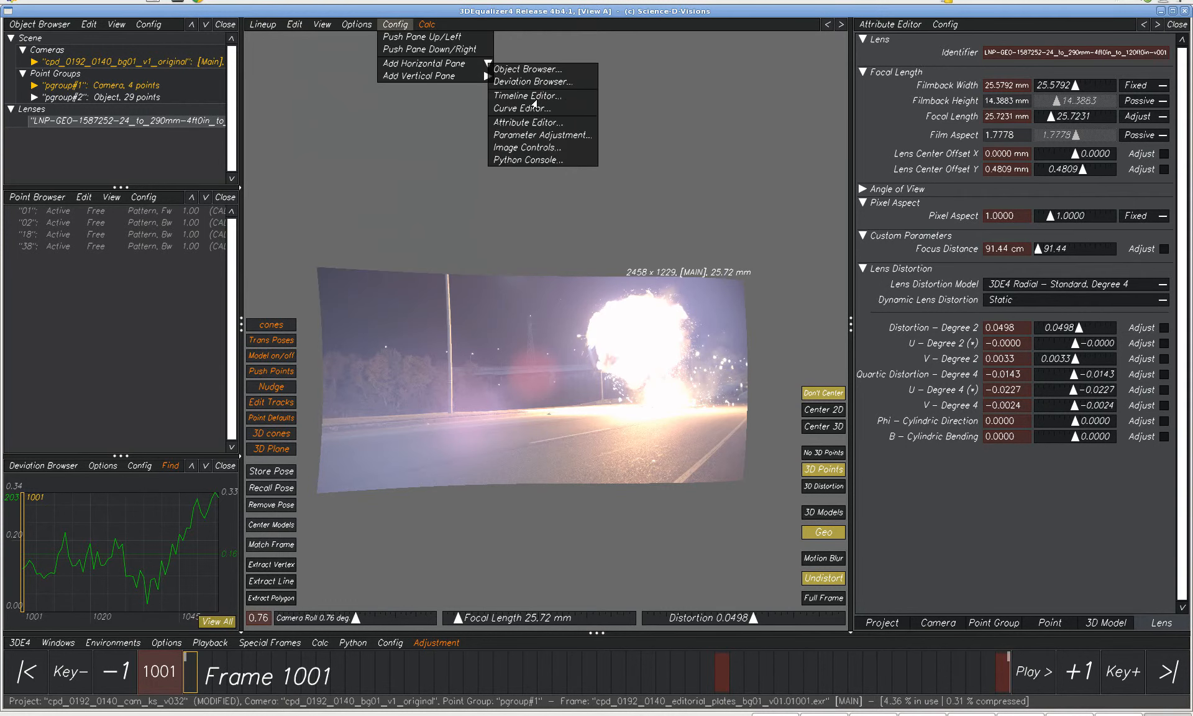
pyautogui.click(520, 110)
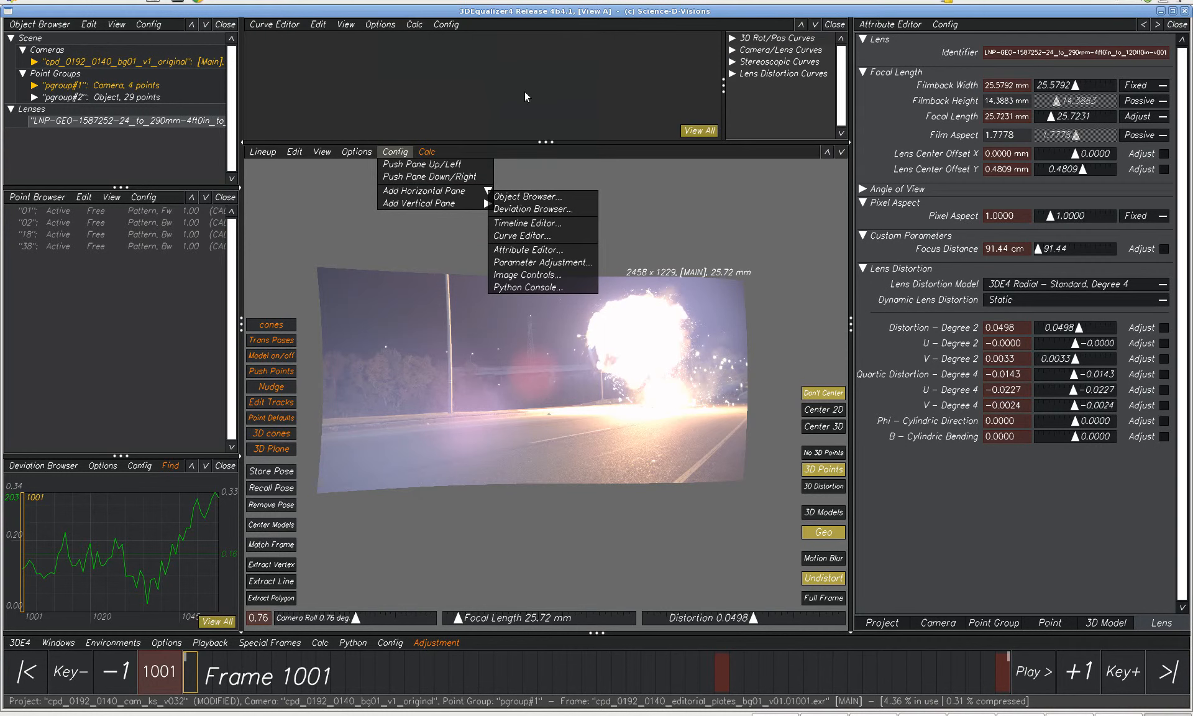
pyautogui.click(732, 73)
pyautogui.click(770, 98)
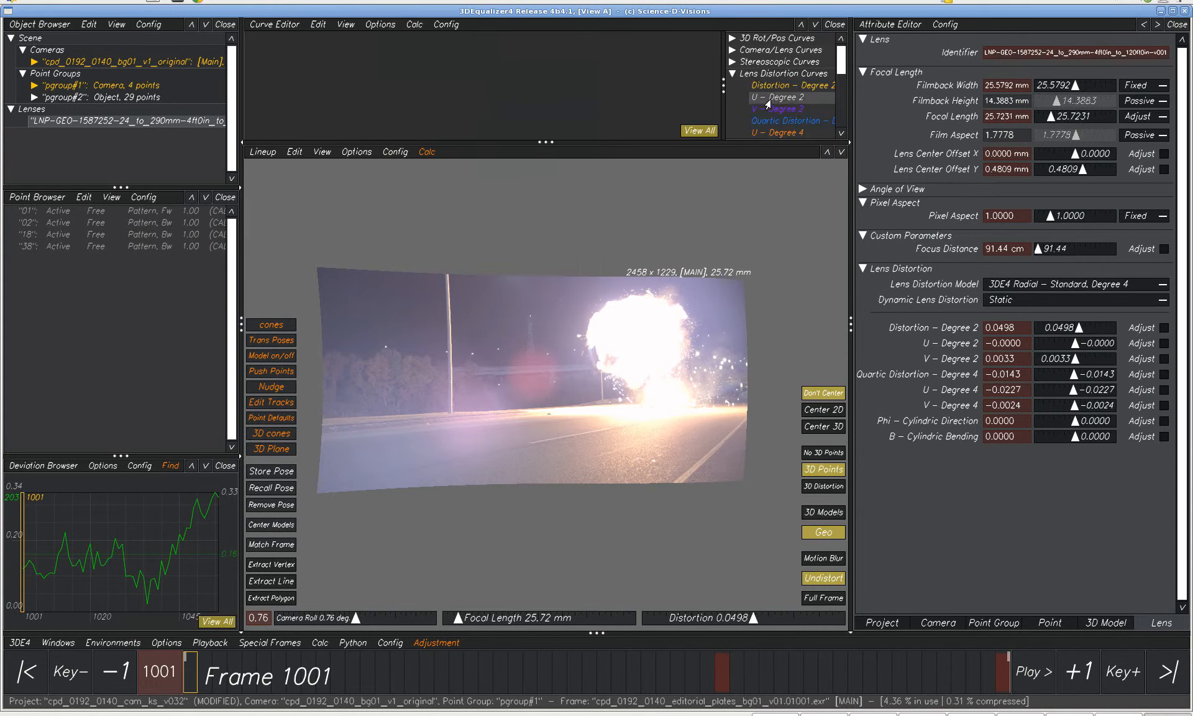
# - Invert the U - Degree 2 curve with Transform Curves, using a Factor Y Axis of -1
pyautogui.click(317, 25)
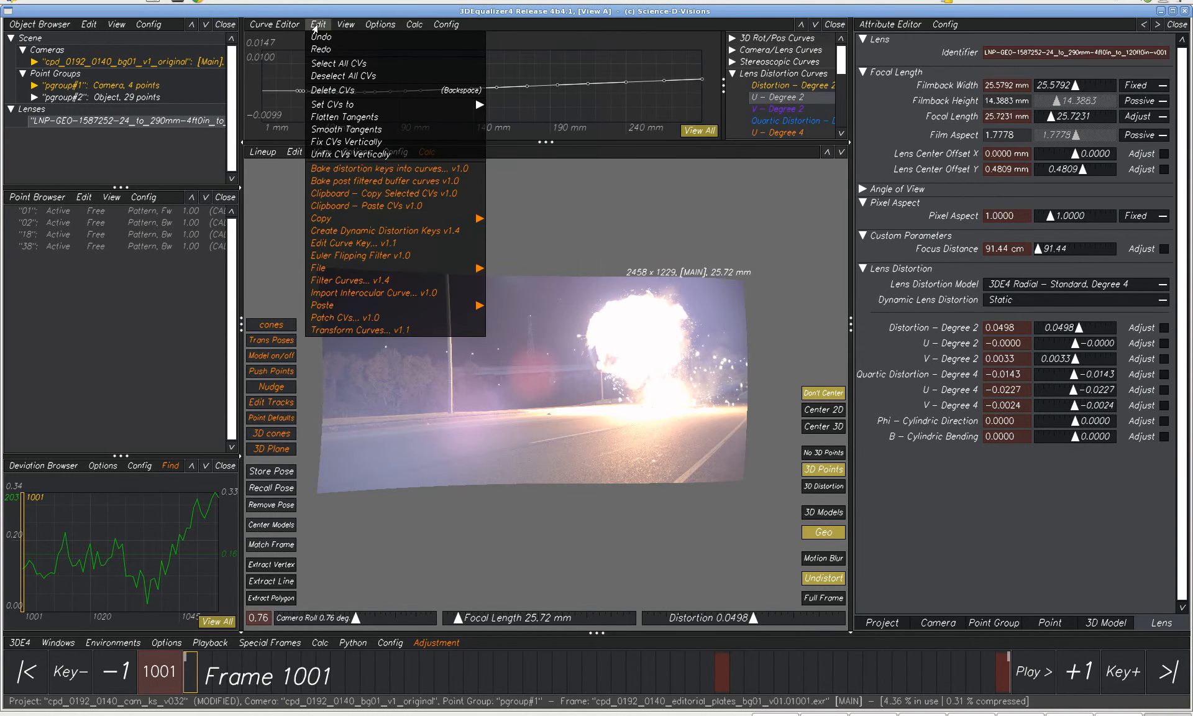
pyautogui.click(344, 330)
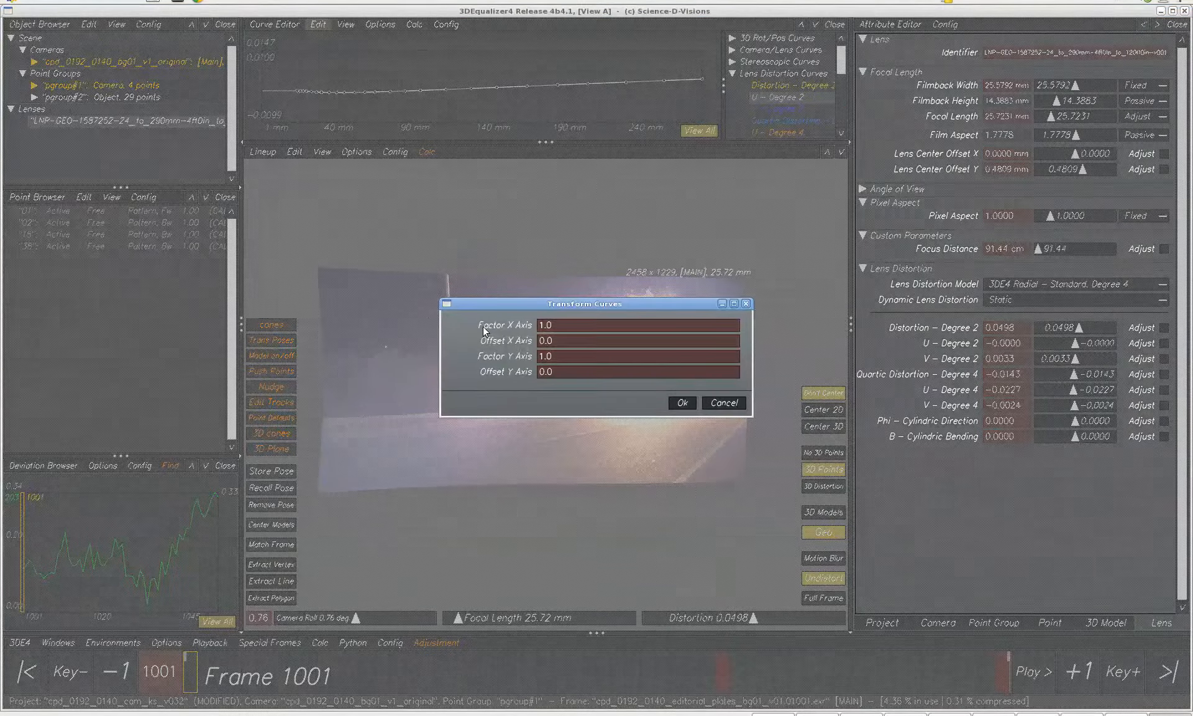
pyautogui.click(563, 356)
pyautogui.write('-1')
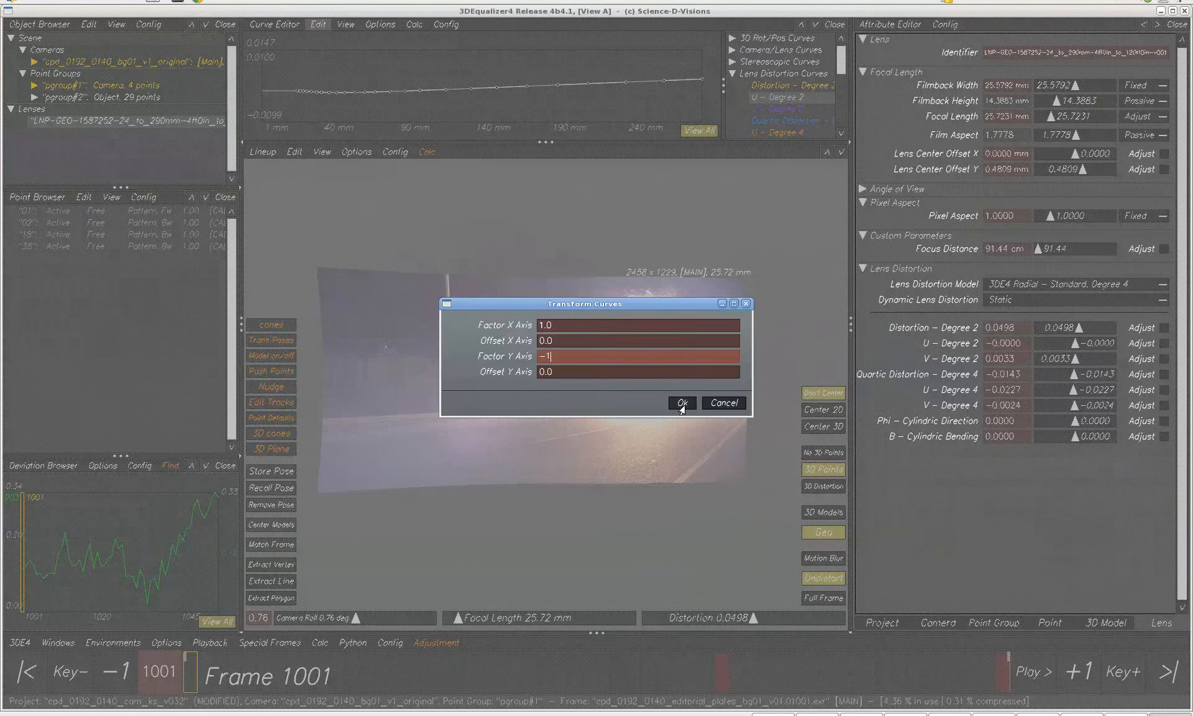
pyautogui.click(682, 403)
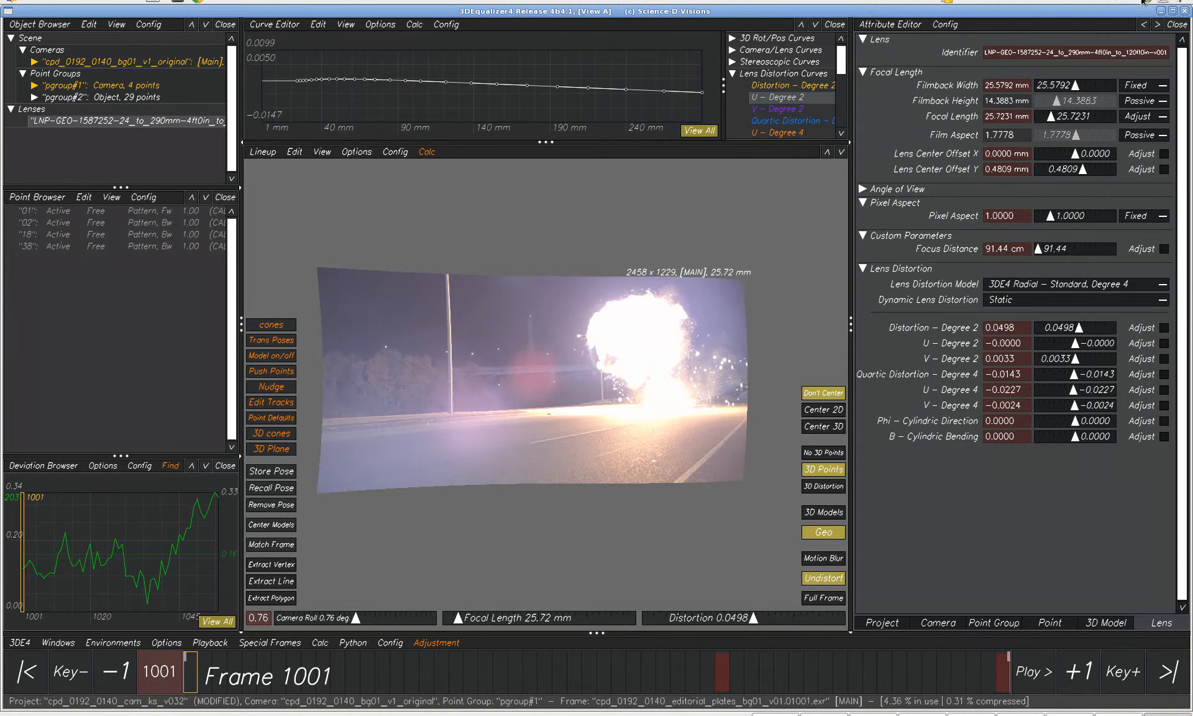